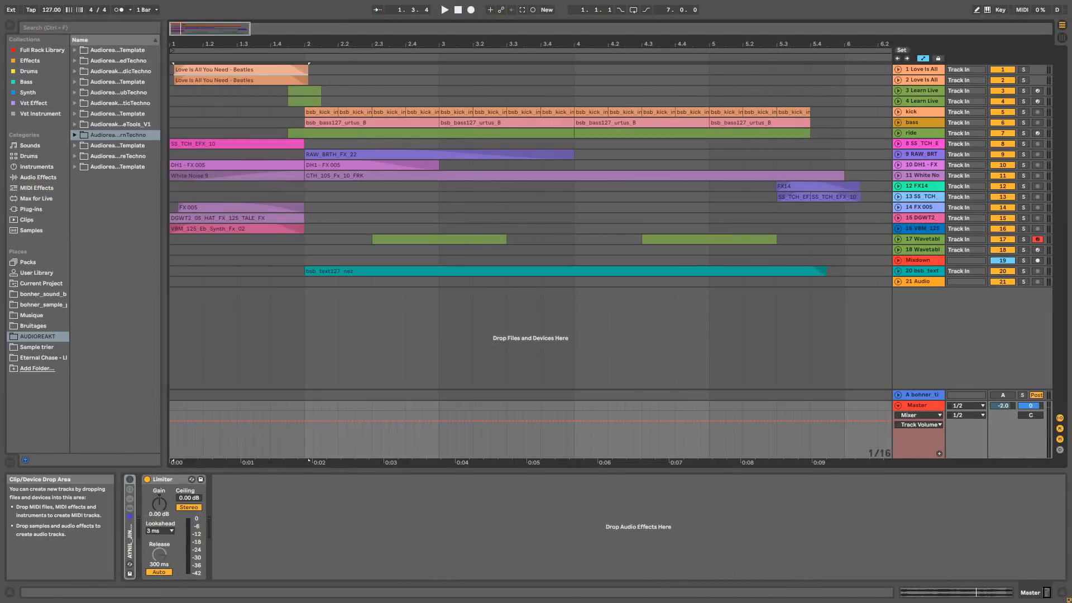
Solo track 1, Love Is All, and select its "Love Is All You Need" clip in the arrangement
left_click(913, 240)
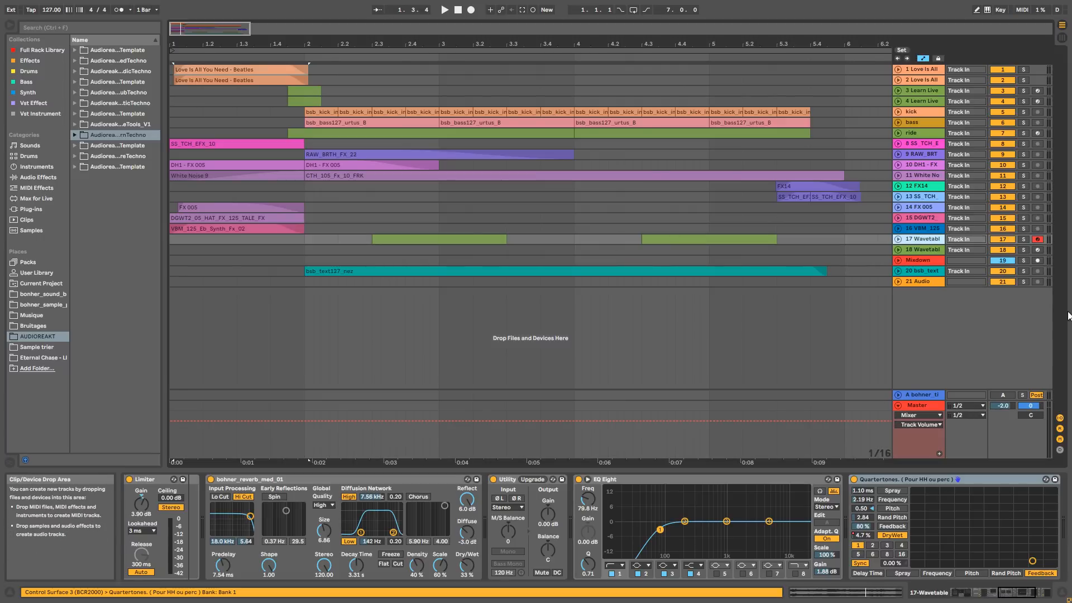
left_click(929, 70)
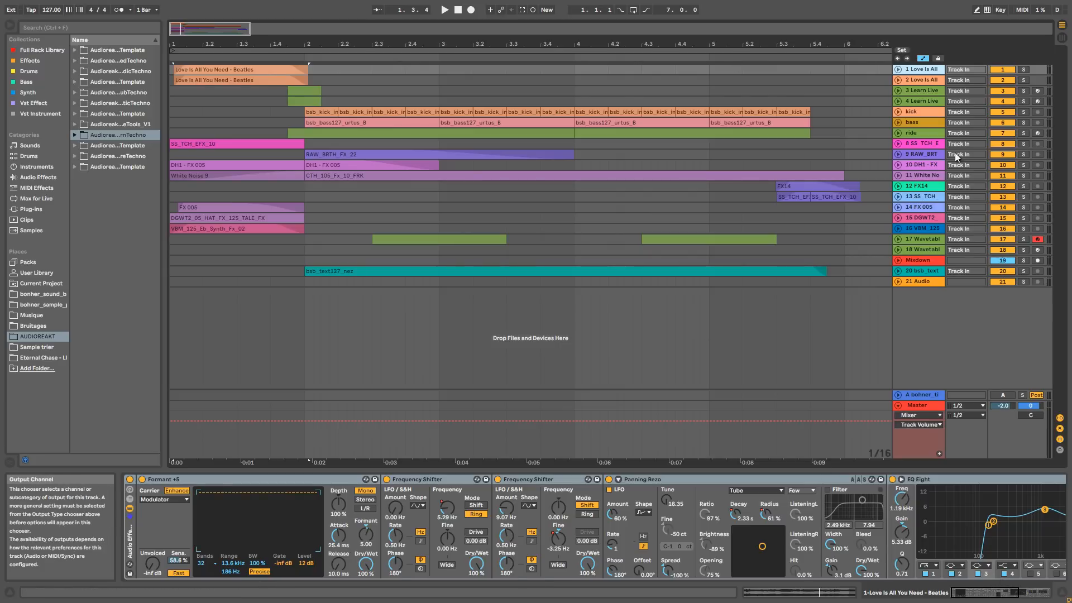
left_click(1024, 70)
left_click(252, 68)
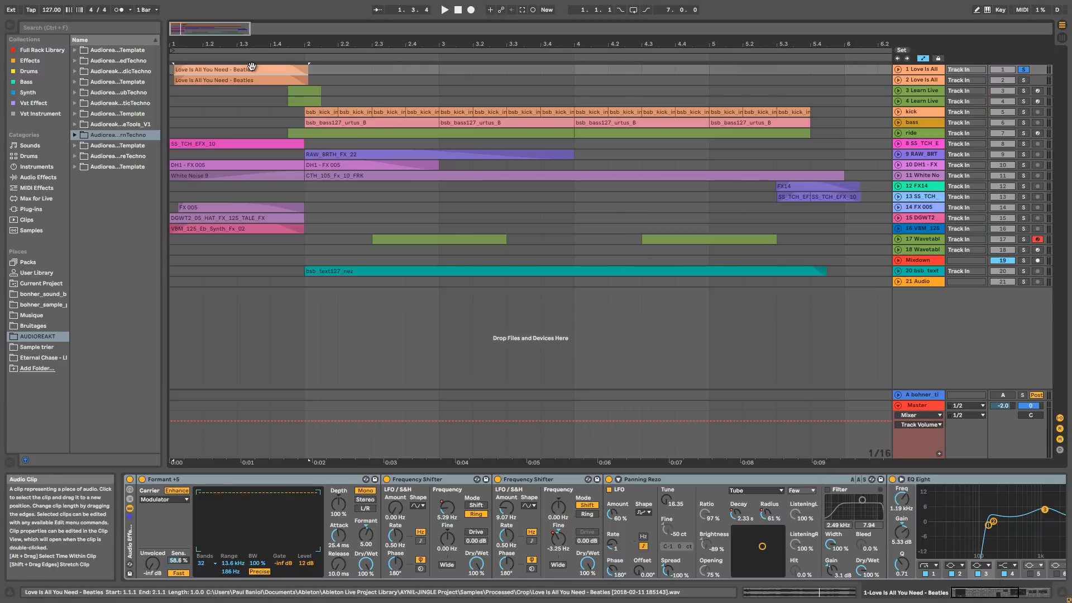
left_click_drag(211, 30, 193, 34)
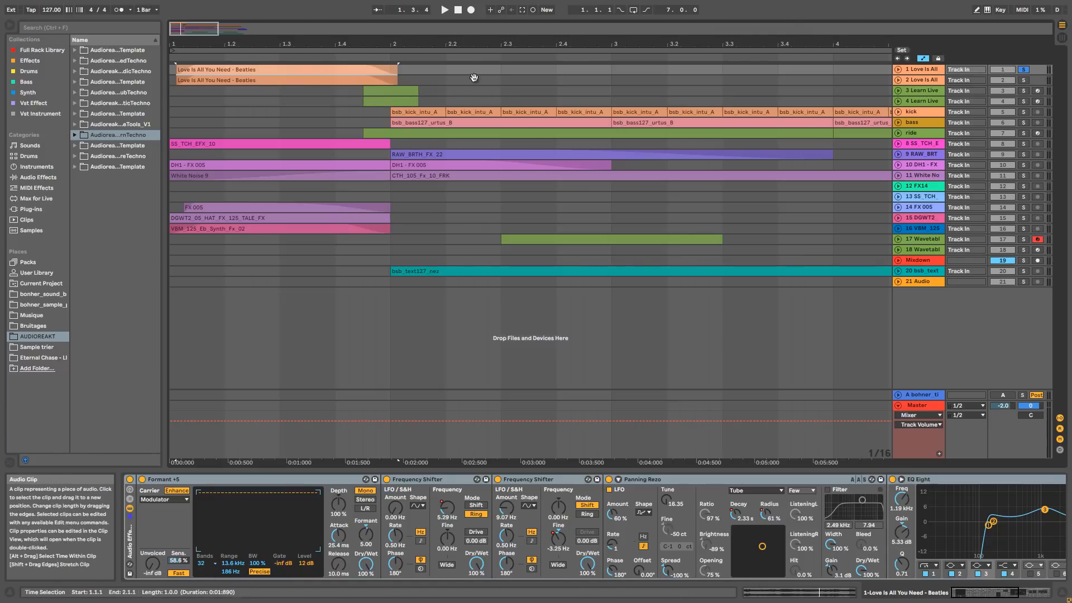
Bypass the effect rack on track 1 and play the soloed "Love Is All You Need" clip dry
left_click(130, 478)
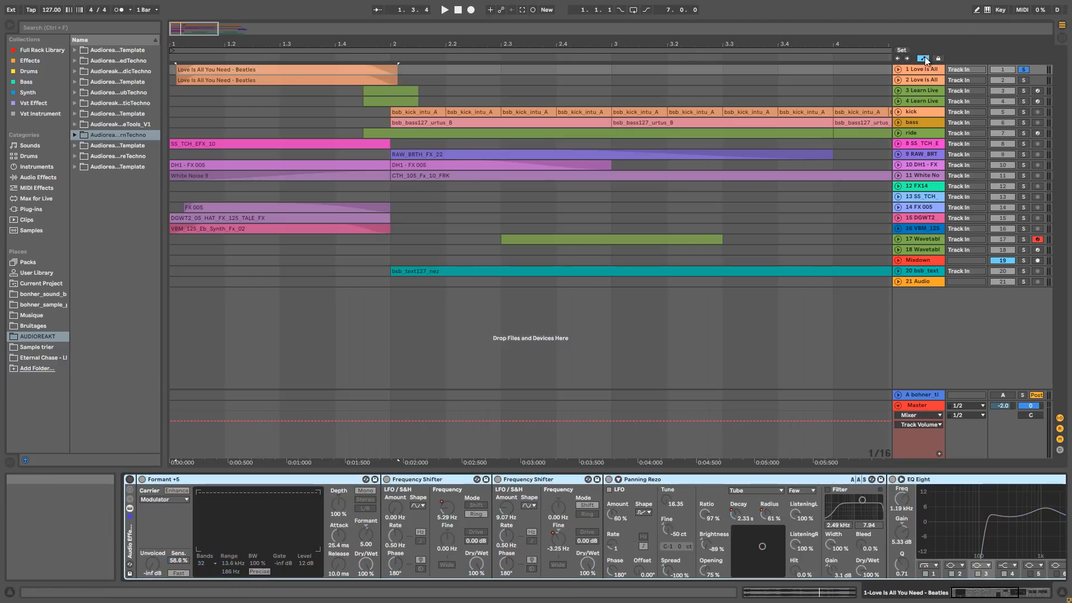
left_click(310, 68)
key("space")
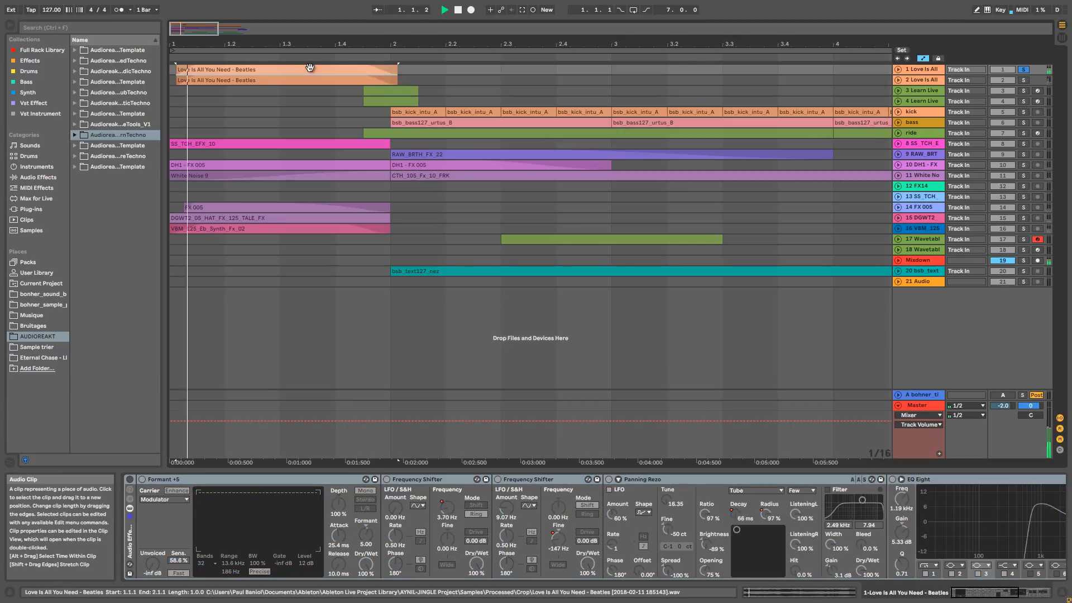
key("space")
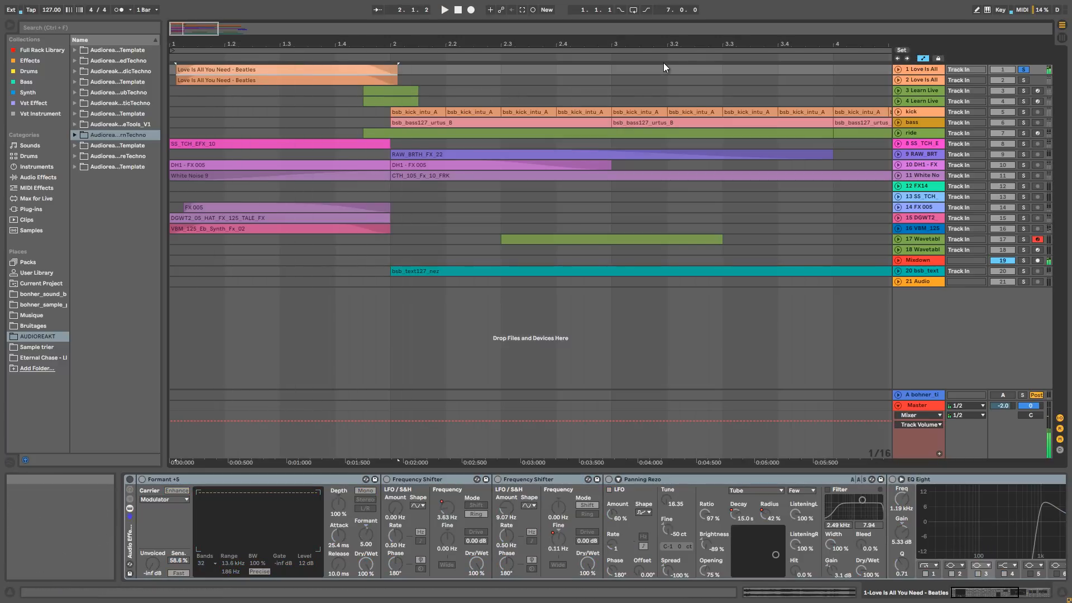
Re-enable the effect rack on track 1 and play the soloed clip with its effects
left_click(129, 479)
key("space")
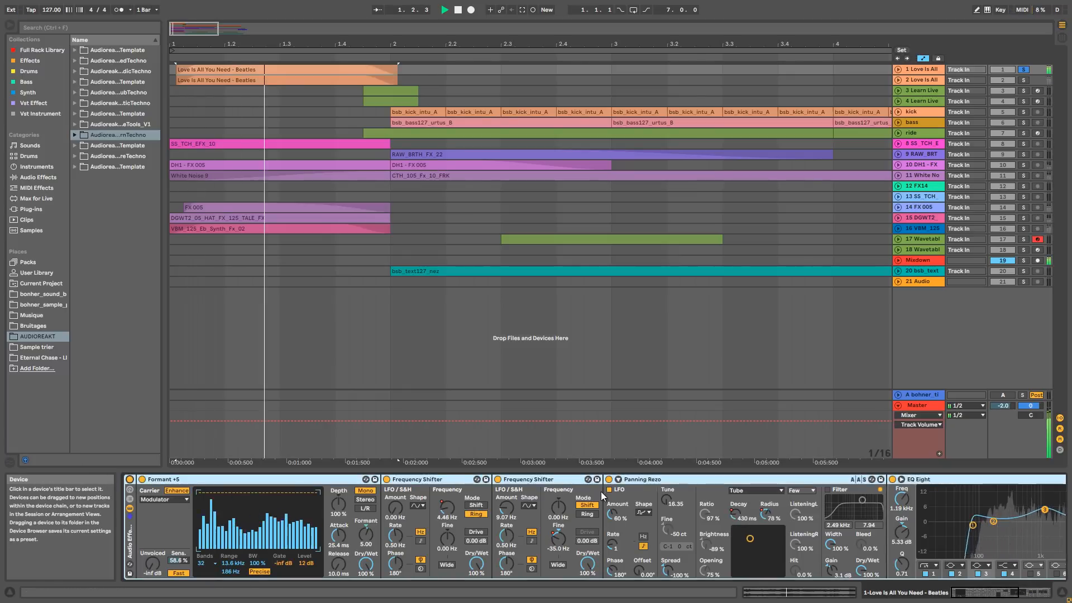
key("space")
left_click(287, 171)
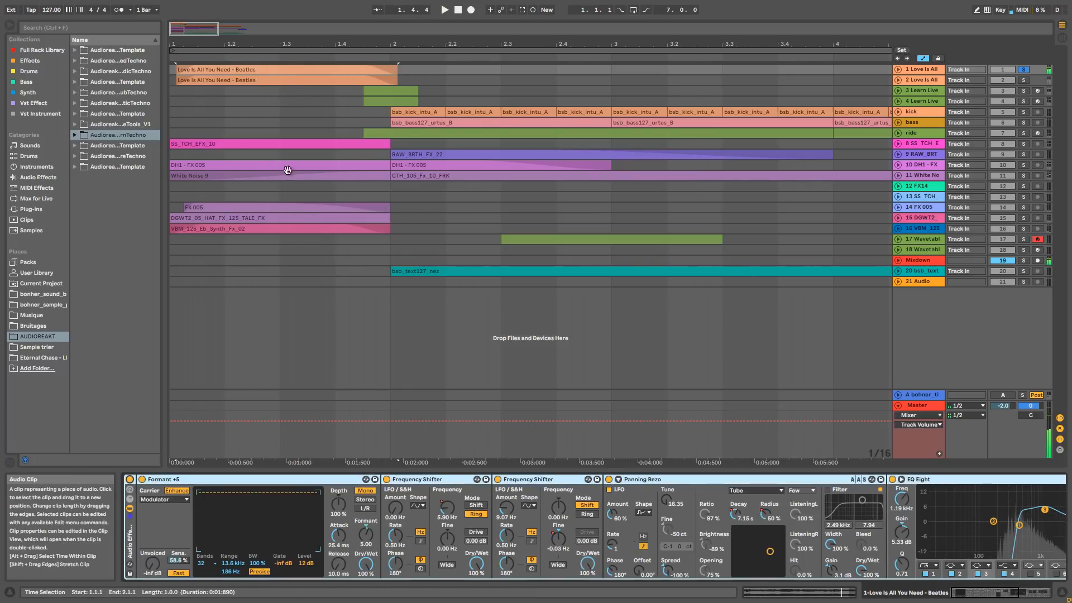
Unfold track 1's automation lanes and examine track 2's effect chain from the Formant device onward
left_click(901, 78)
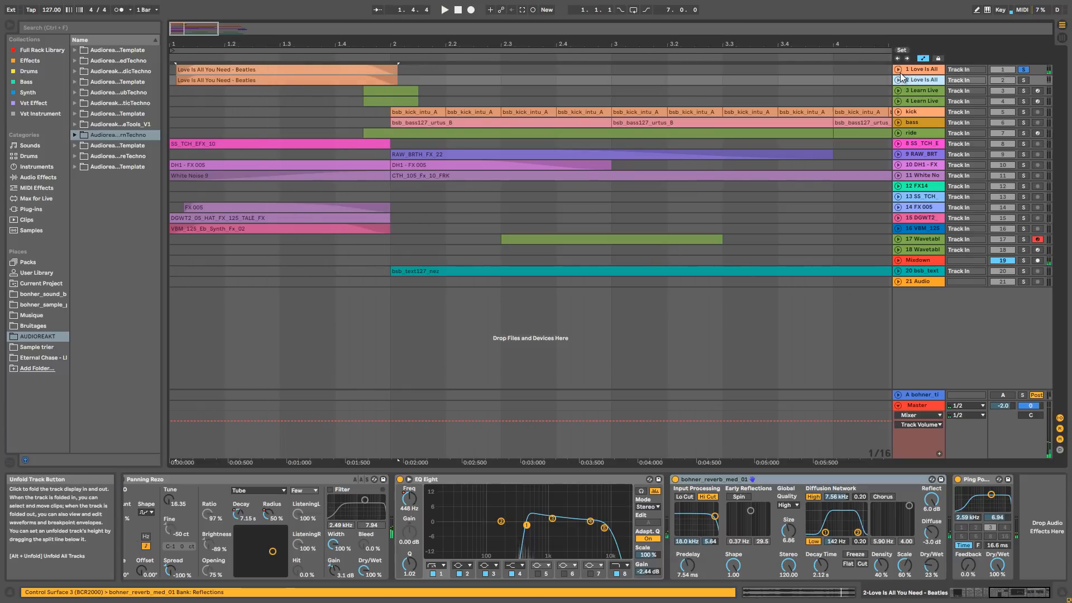
left_click(899, 70)
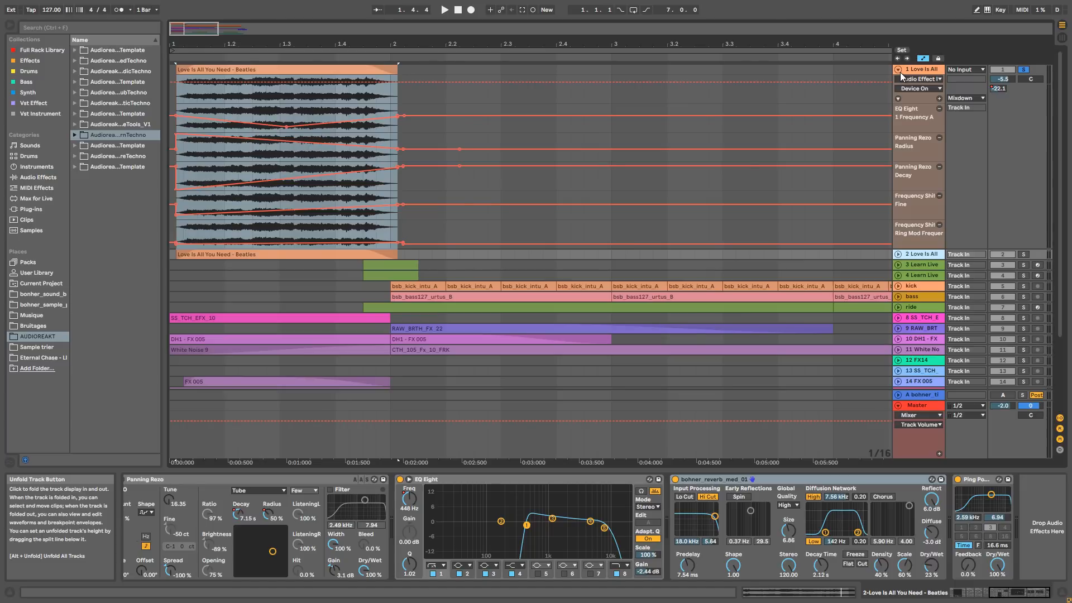
left_click_drag(268, 44, 474, 126)
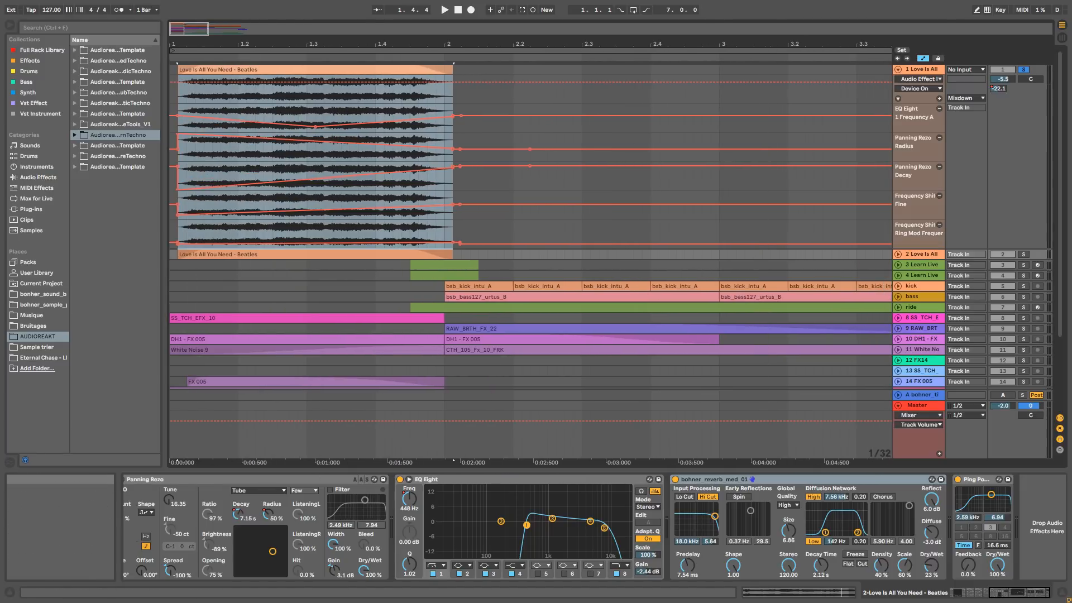
left_click(994, 592)
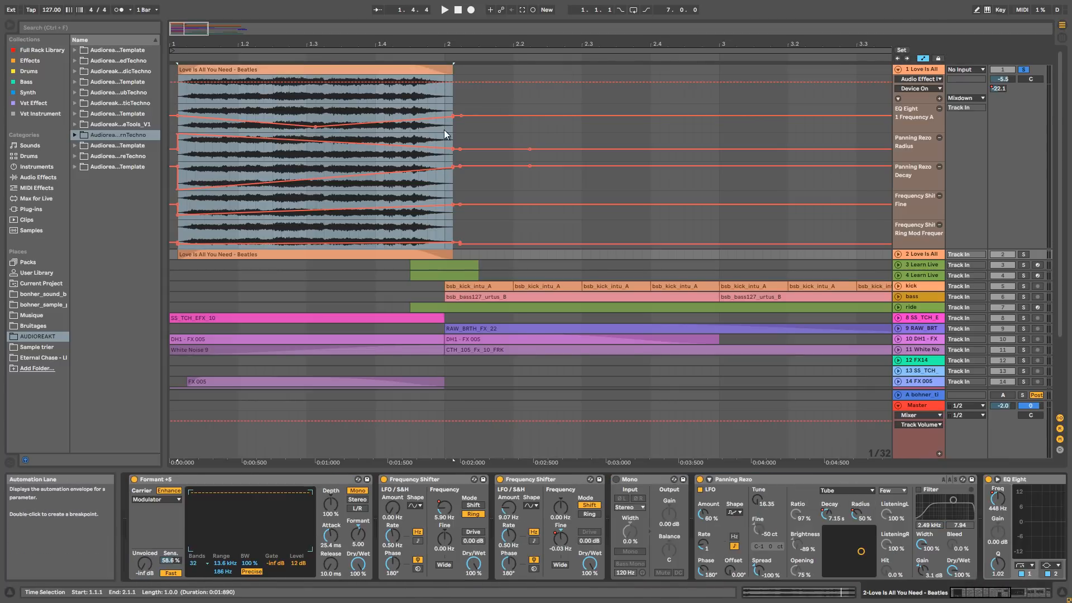
left_click(149, 481)
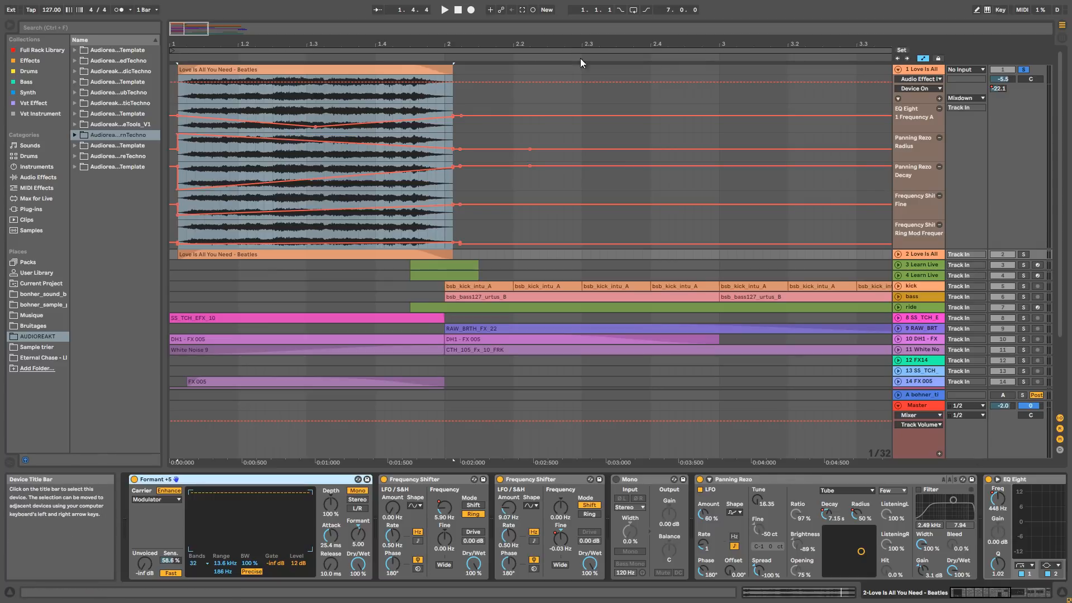
Solo track 2 together with track 1, review track 2's effect chain and play both vocal layers
left_click(925, 253)
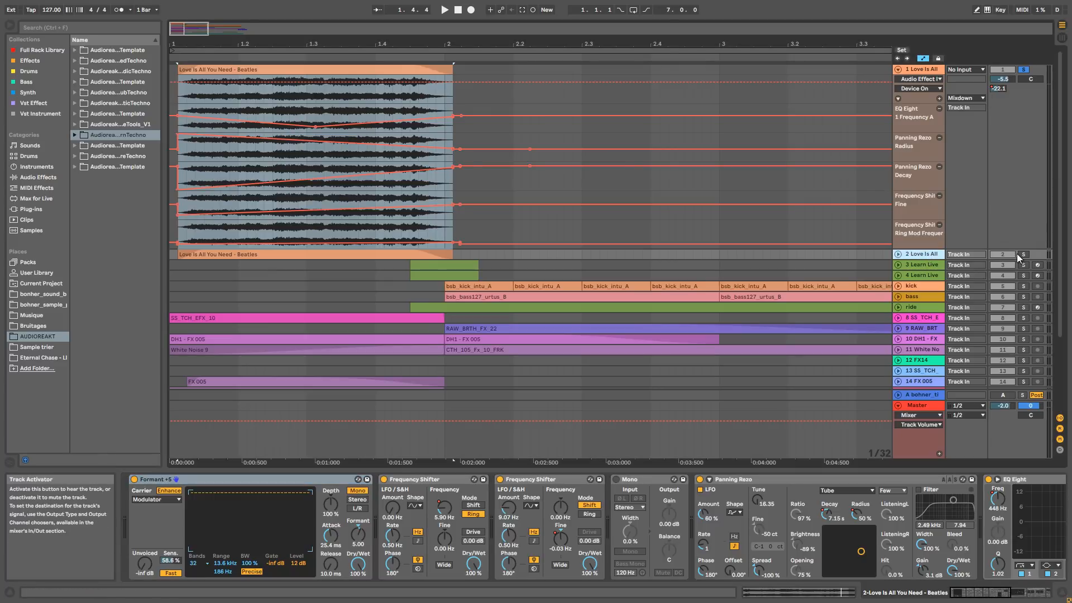
left_click(1023, 253)
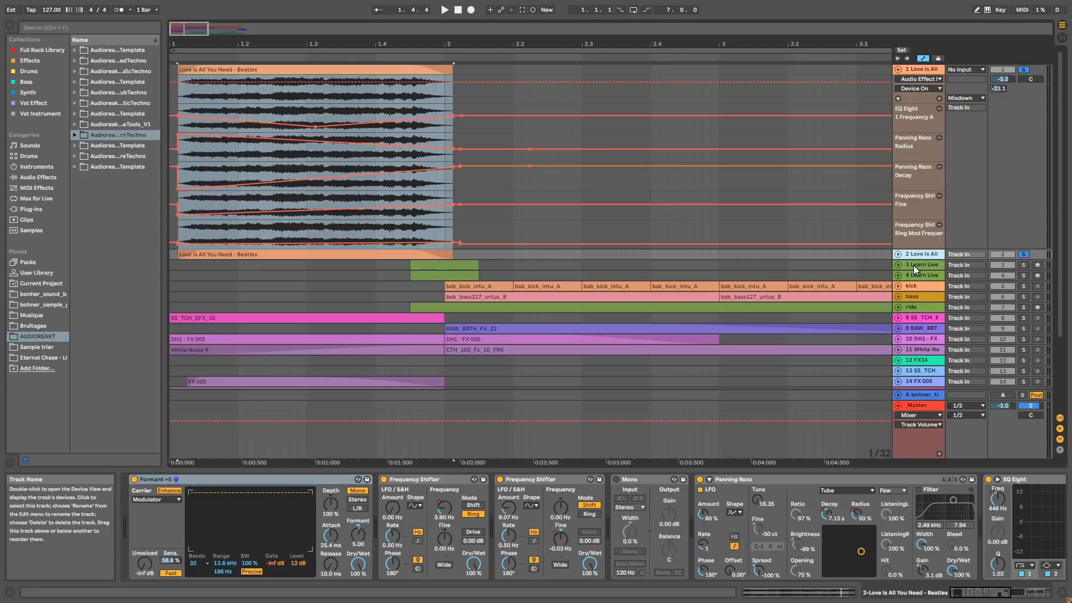
left_click(968, 590)
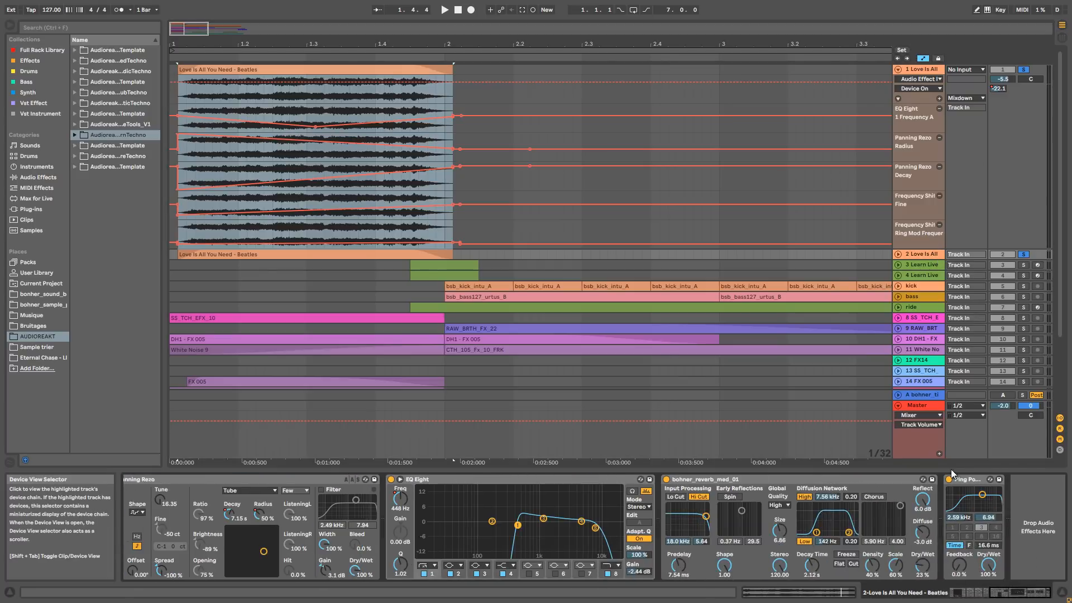
left_click_drag(1015, 591, 971, 591)
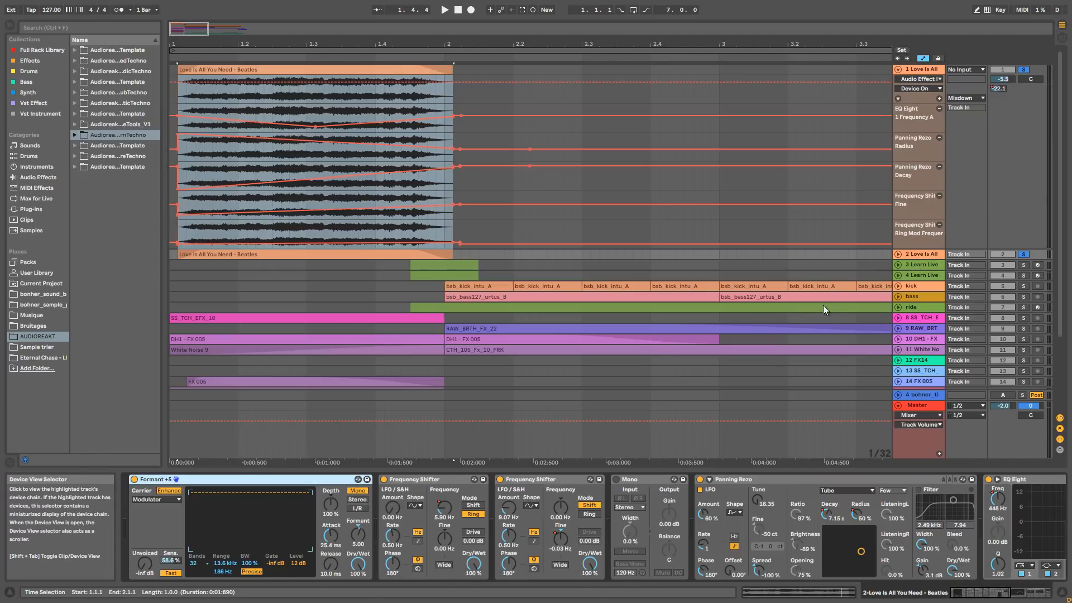
key("space")
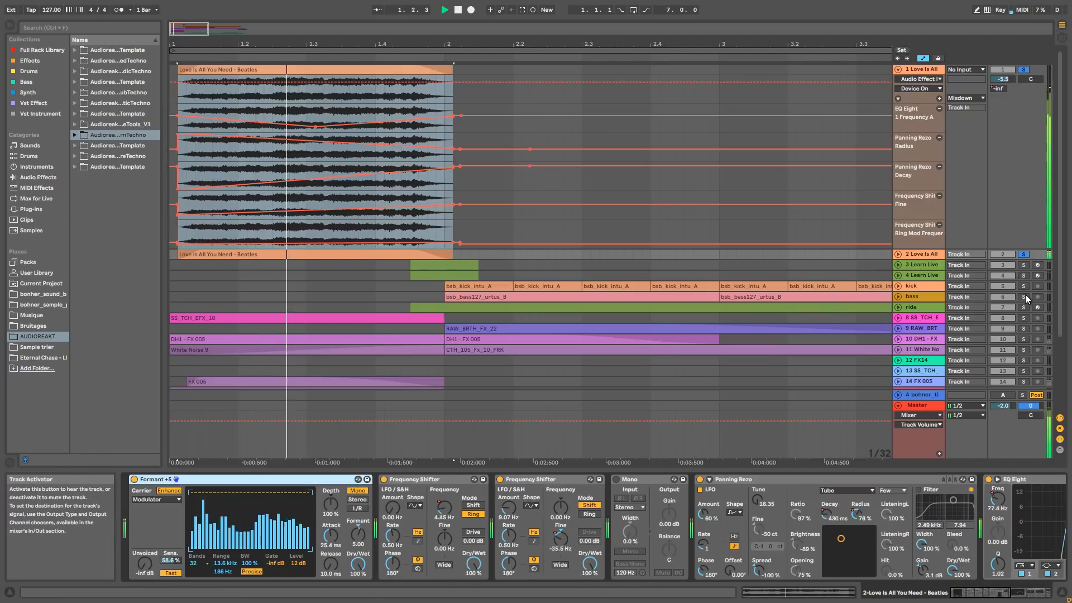
key("space")
left_click(331, 71)
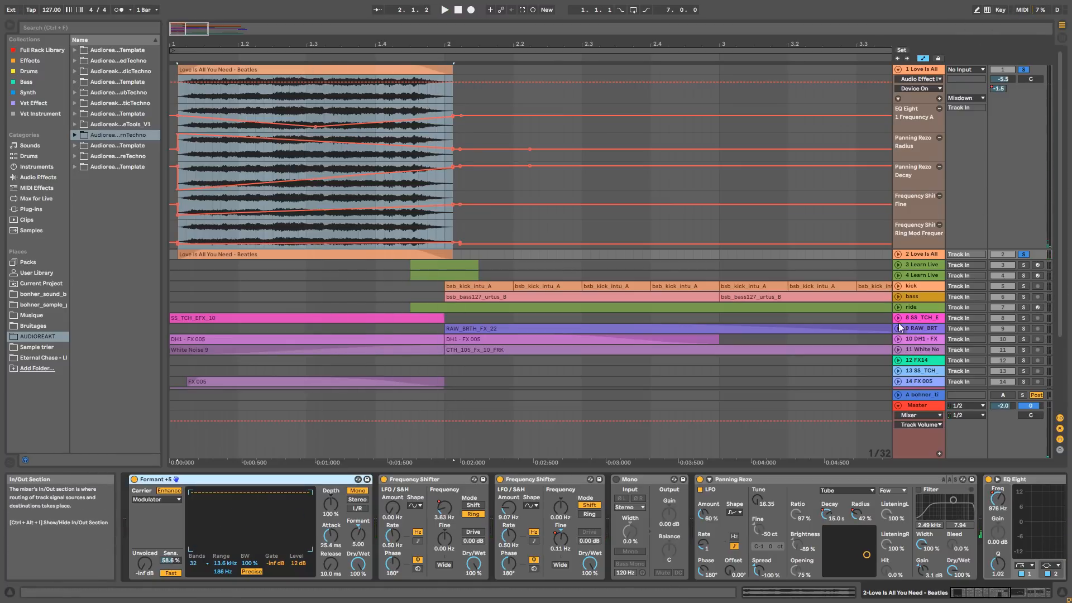
Solo track 3, Learn Live, select its MIDI clip and unfold the track to examine its sampler and effects
left_click(1025, 265)
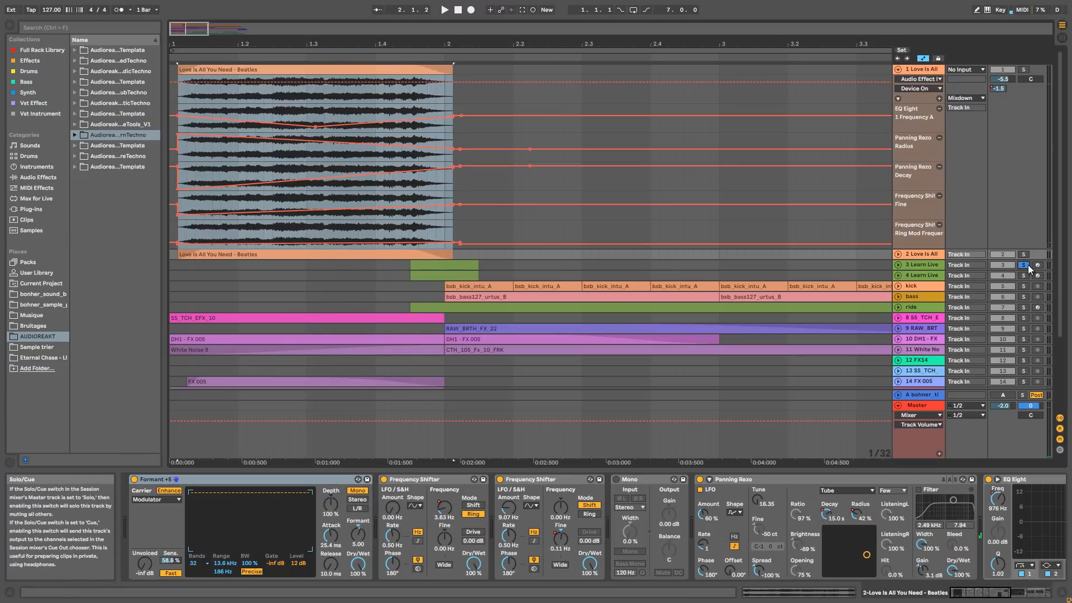
left_click(922, 263)
left_click(432, 269)
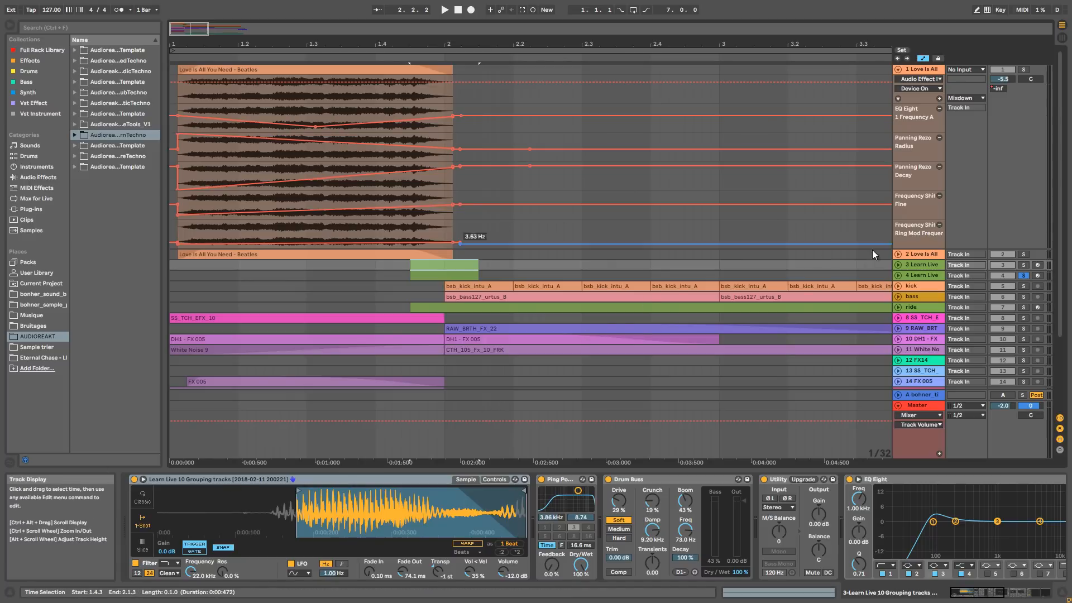
left_click(897, 266)
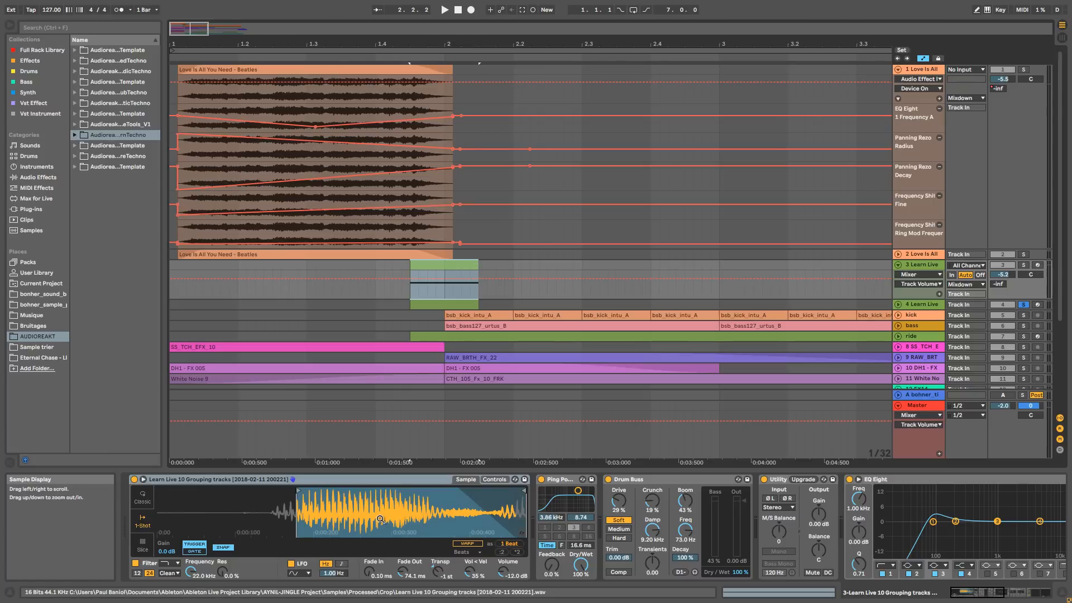
Arm and solo track 3, and open its MIDI clip in the note editor
left_click(1037, 265)
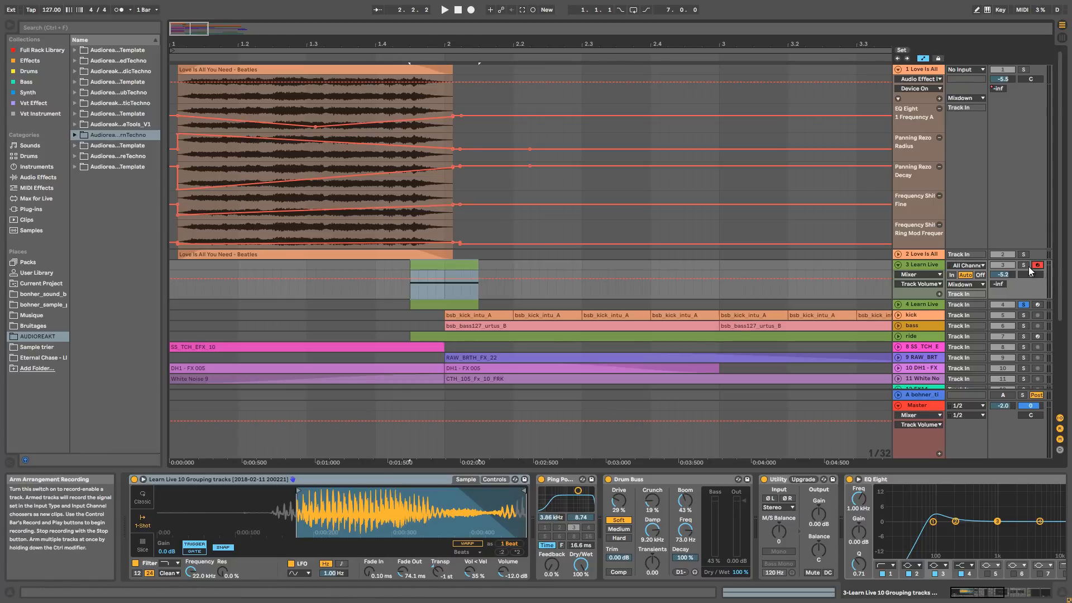
left_click(1023, 264)
left_click(425, 265)
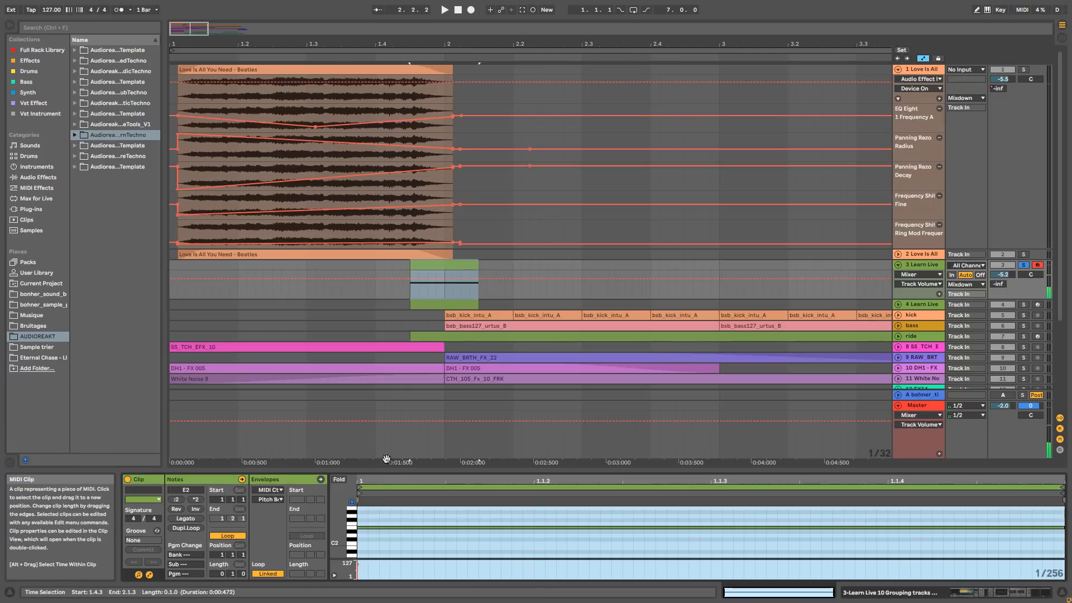
Audition several notes around C3 on the piano roll of track 3's clip
scroll(352, 535, "up", 3)
left_click(353, 532)
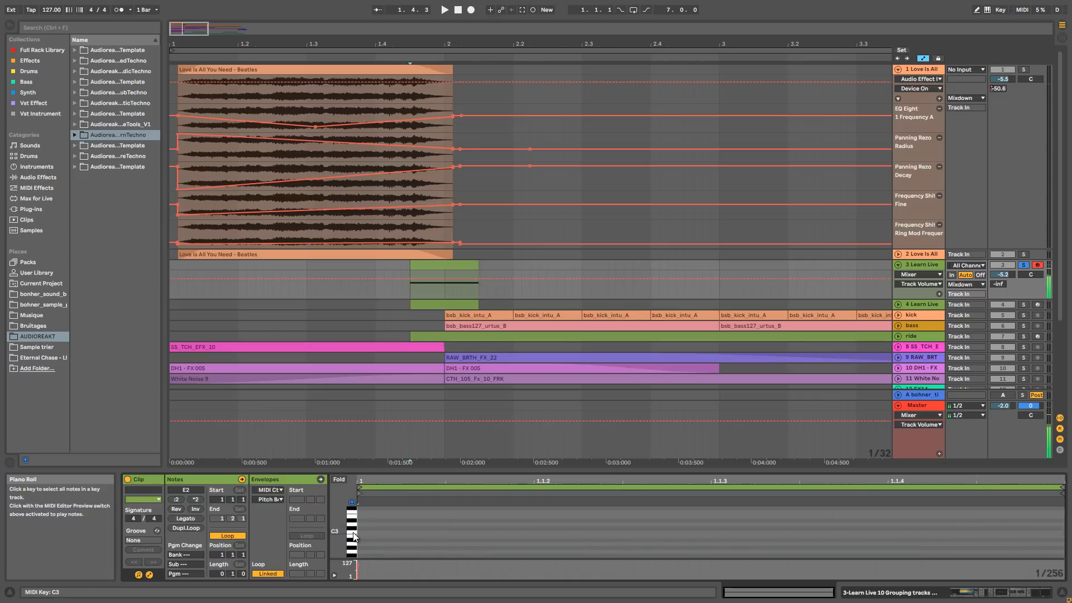
left_click(354, 534)
left_click(355, 537)
left_click(354, 524)
left_click(354, 525)
left_click(355, 533)
Fold track 3 and examine its device chain, from the sampler to Drum Buss, Utility and EQ Eight
left_click(898, 265)
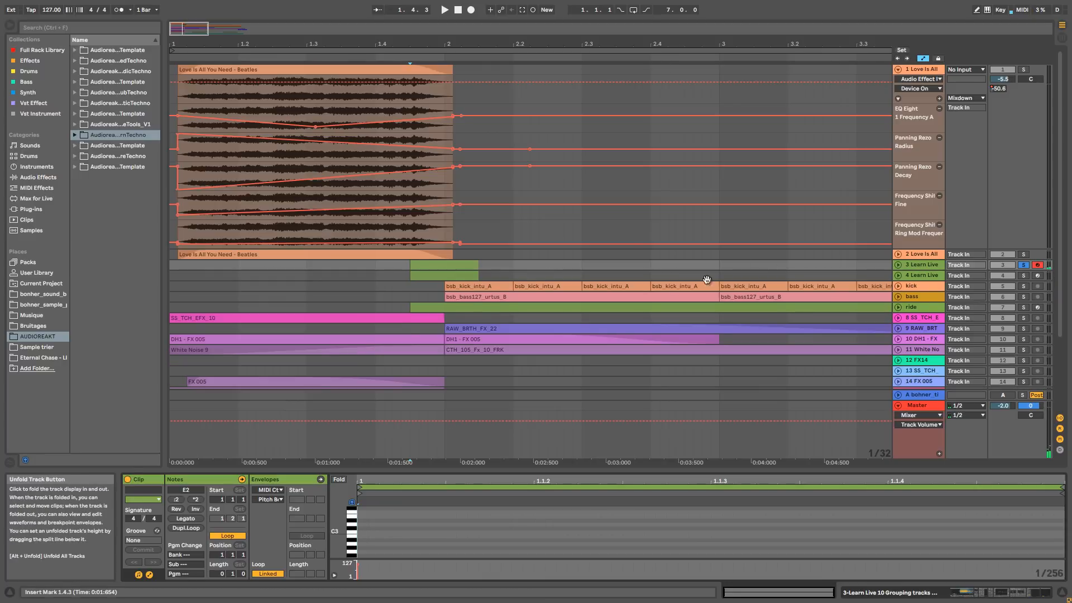
left_click(913, 267)
left_click(911, 277)
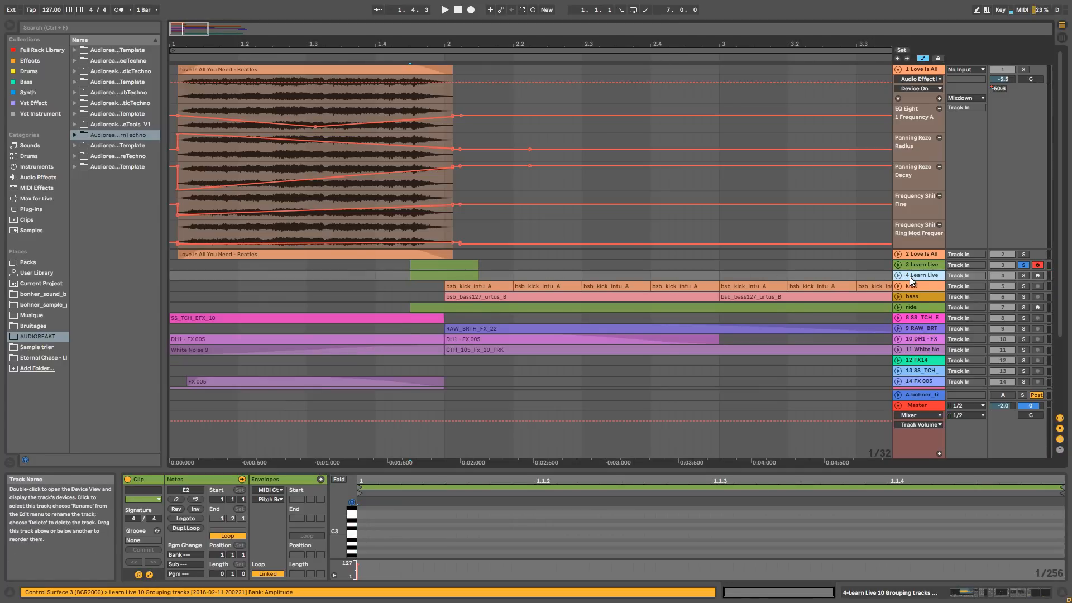
double_click(913, 267)
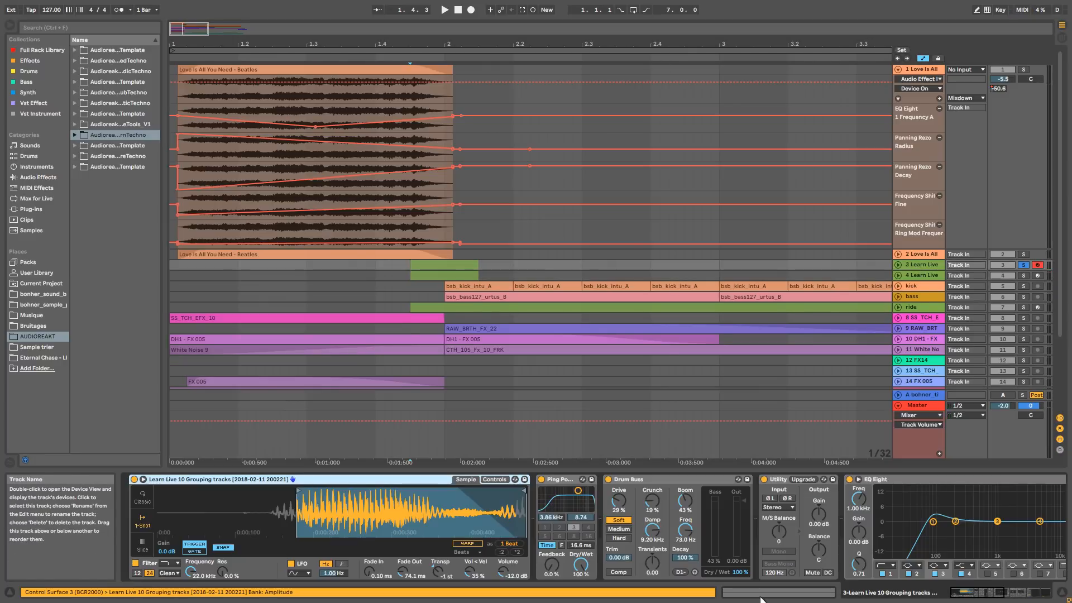
mouse_move(979, 595)
left_mouse_down()
mouse_move(1027, 595)
mouse_move(991, 599)
left_mouse_up()
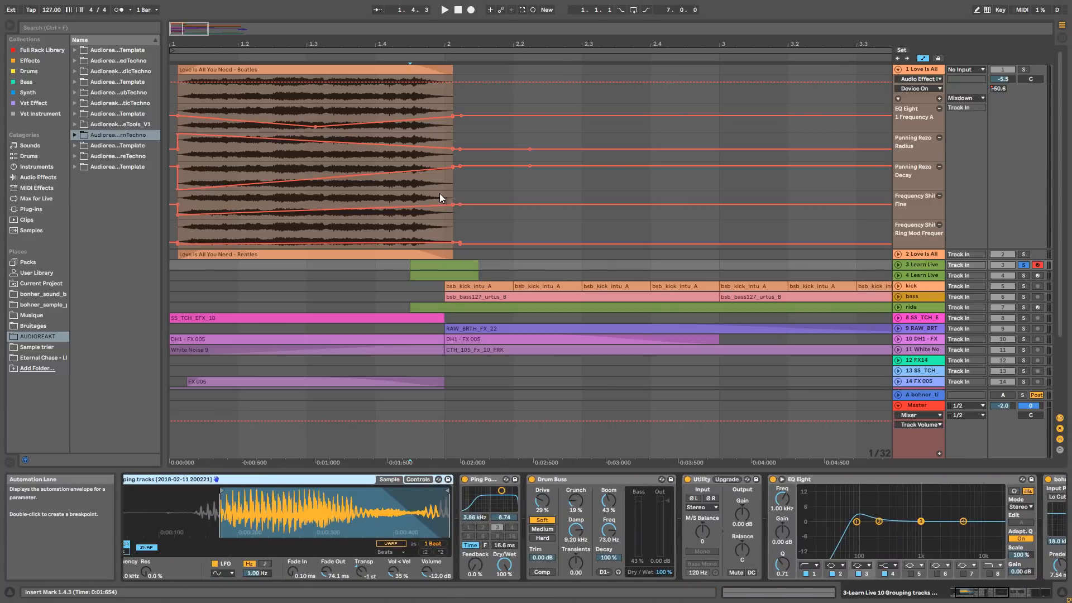
Solo track 4 together with track 3, play both, and examine track 4's device chain
left_click(1024, 275)
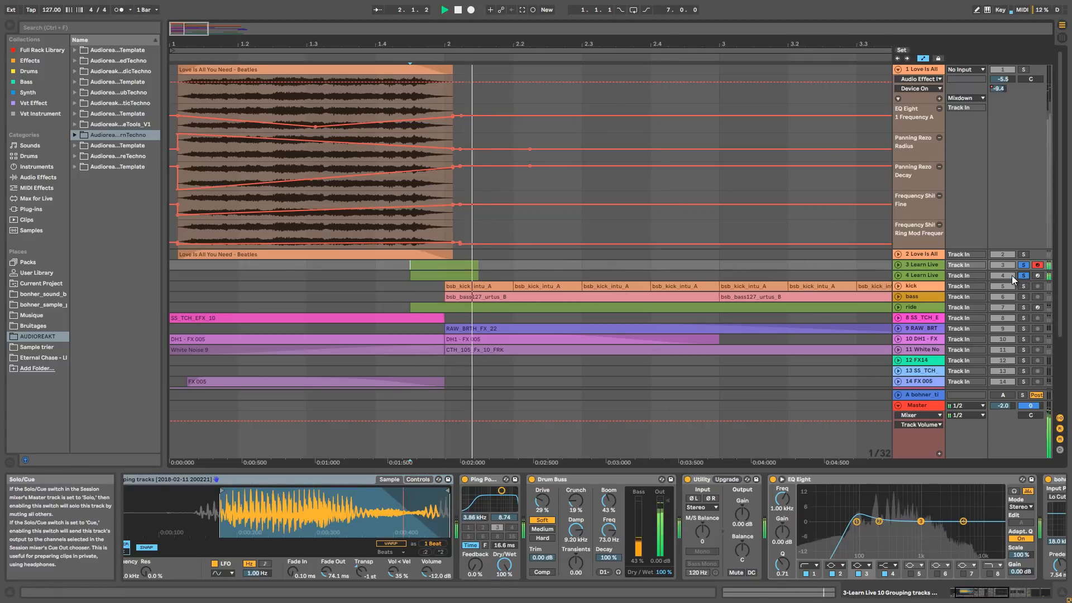
left_click(922, 264)
left_click(919, 276)
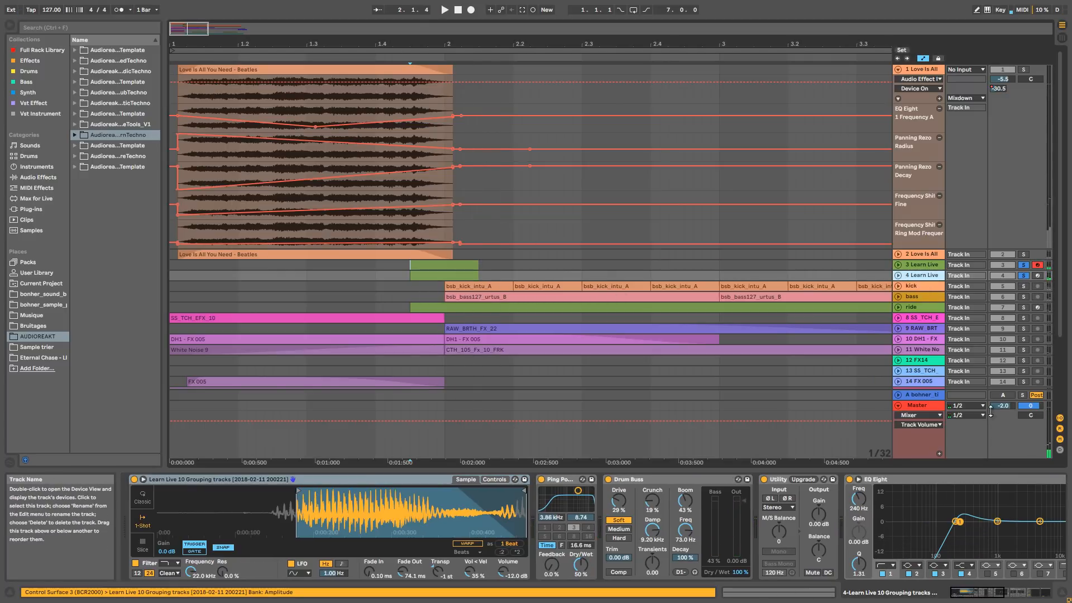
left_click_drag(973, 592, 995, 594)
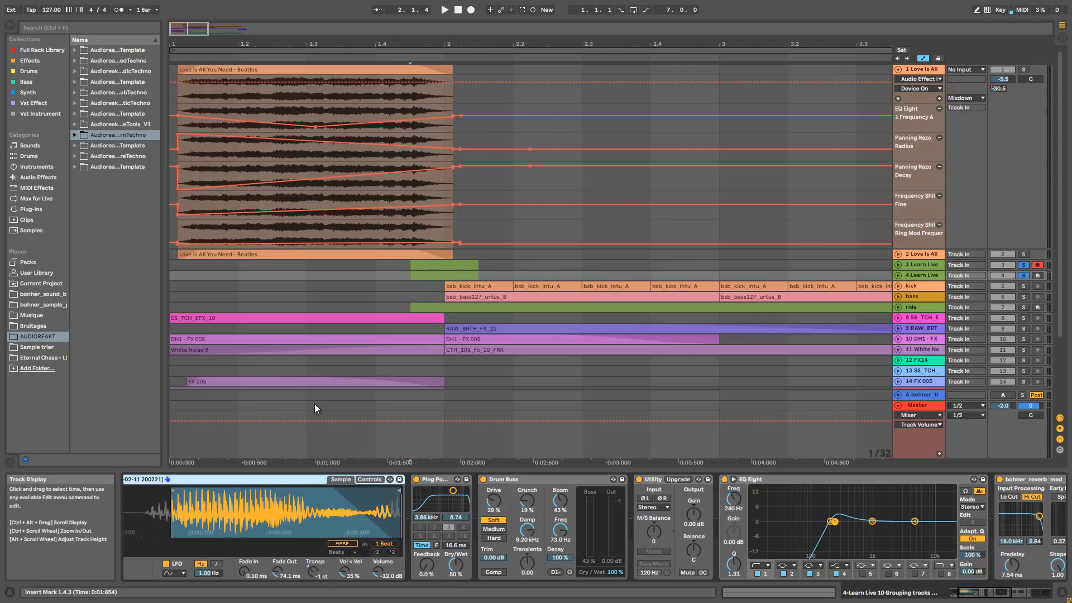
Clear the solo on tracks 3 and 4 and show the kick track's devices
left_click(1026, 276)
left_click_drag(187, 44, 187, 36)
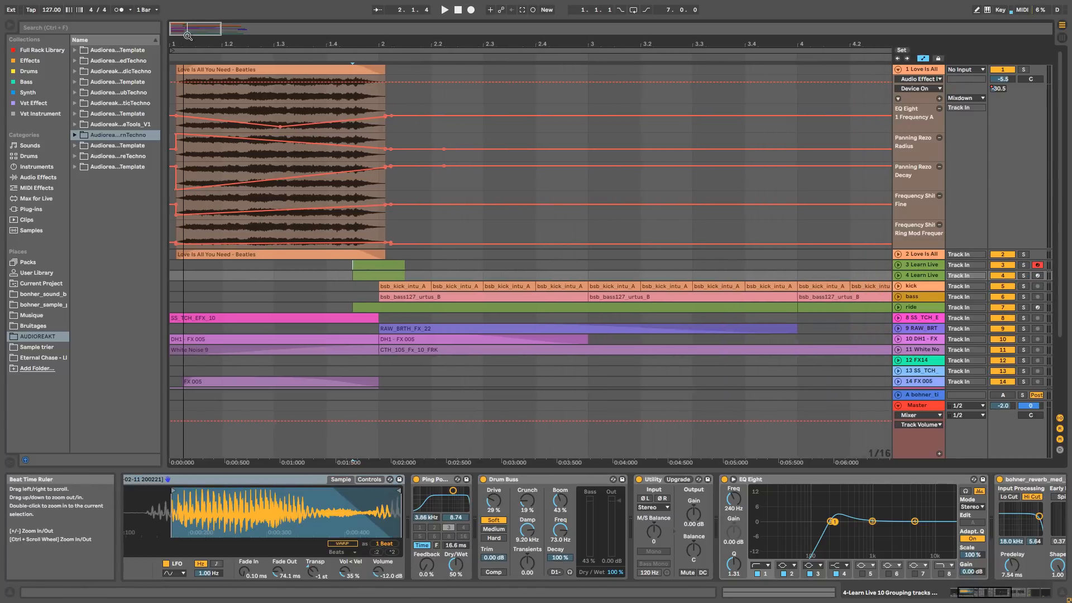
left_click(918, 286)
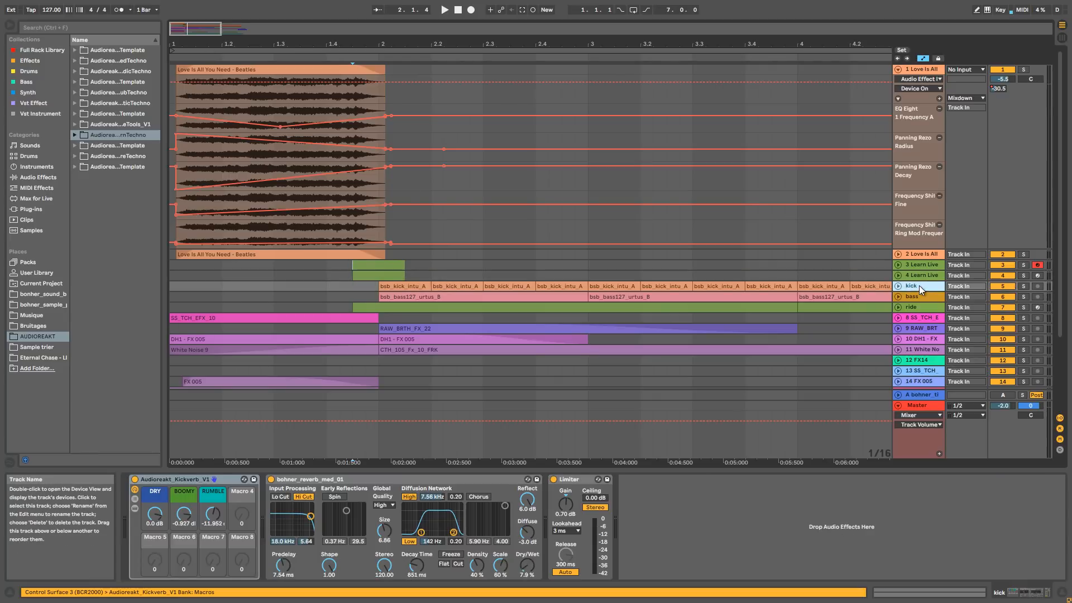
Solo the kick track and unfold it to examine its bsb_kick_intu_A clips
left_click(1026, 286)
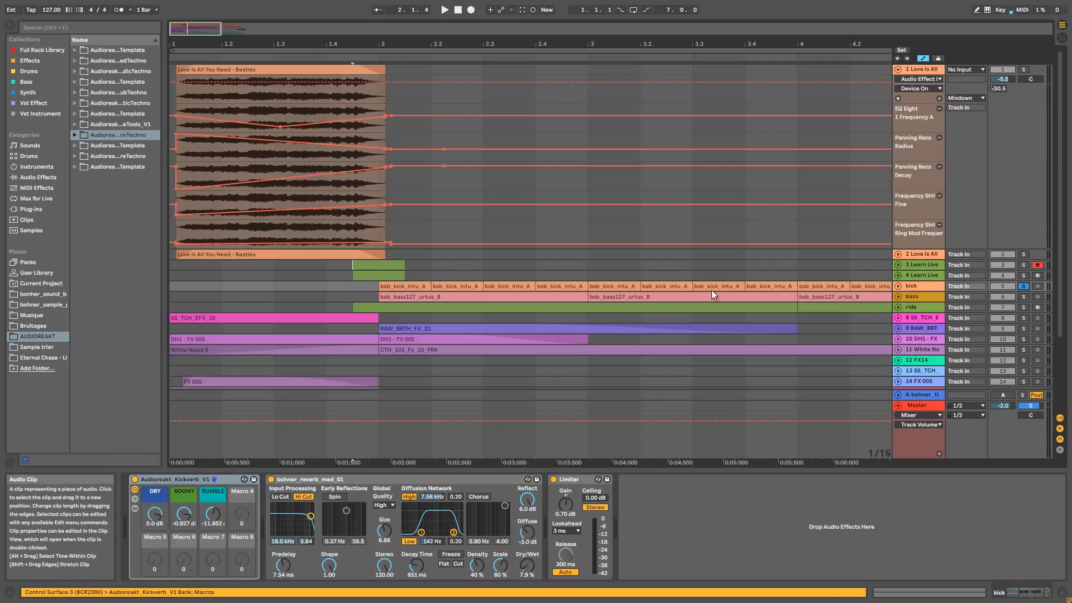
left_click(415, 286)
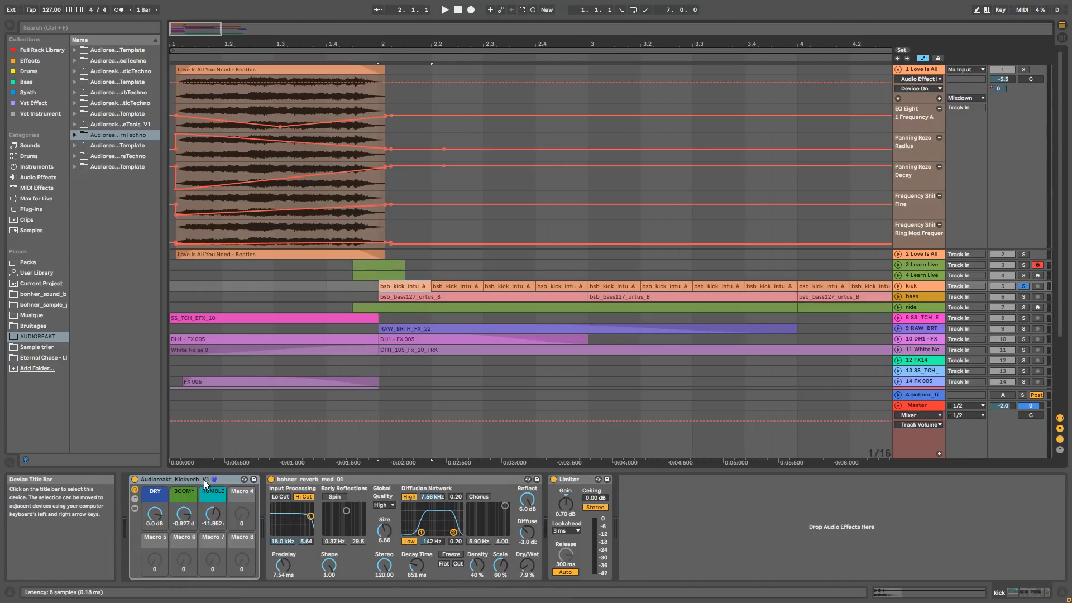
left_click(898, 286)
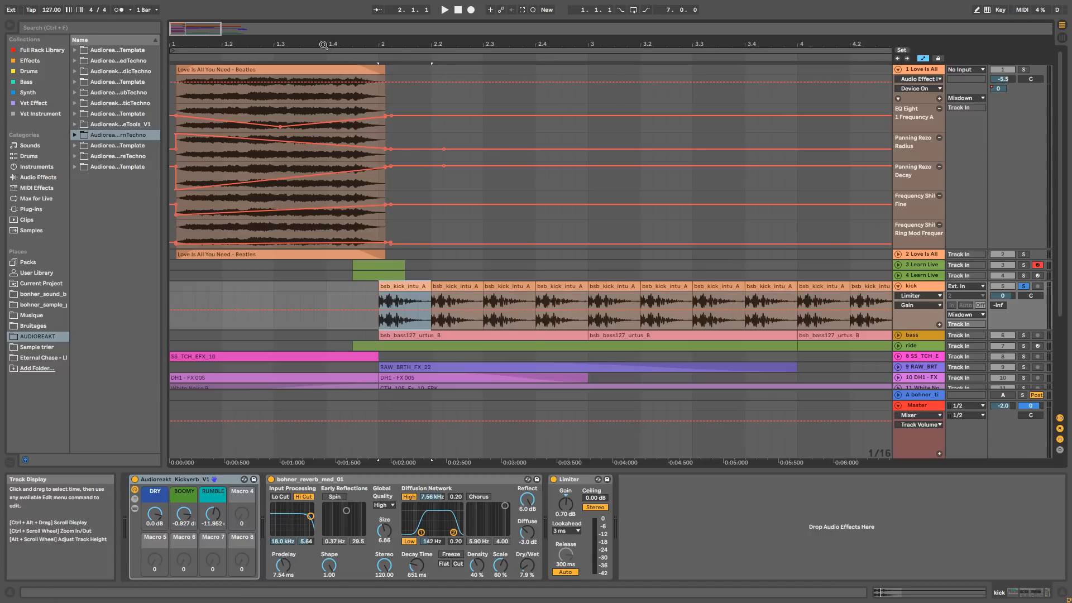
left_click_drag(380, 44, 247, 273)
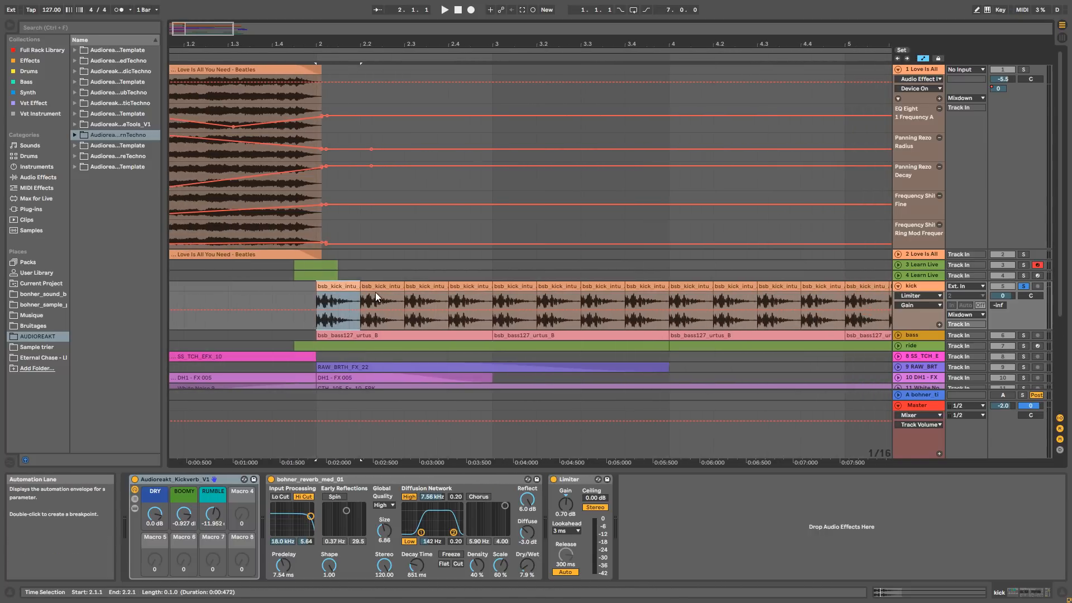
Search the bohner_sample folder for "intu" and widen the browser
left_click(45, 304)
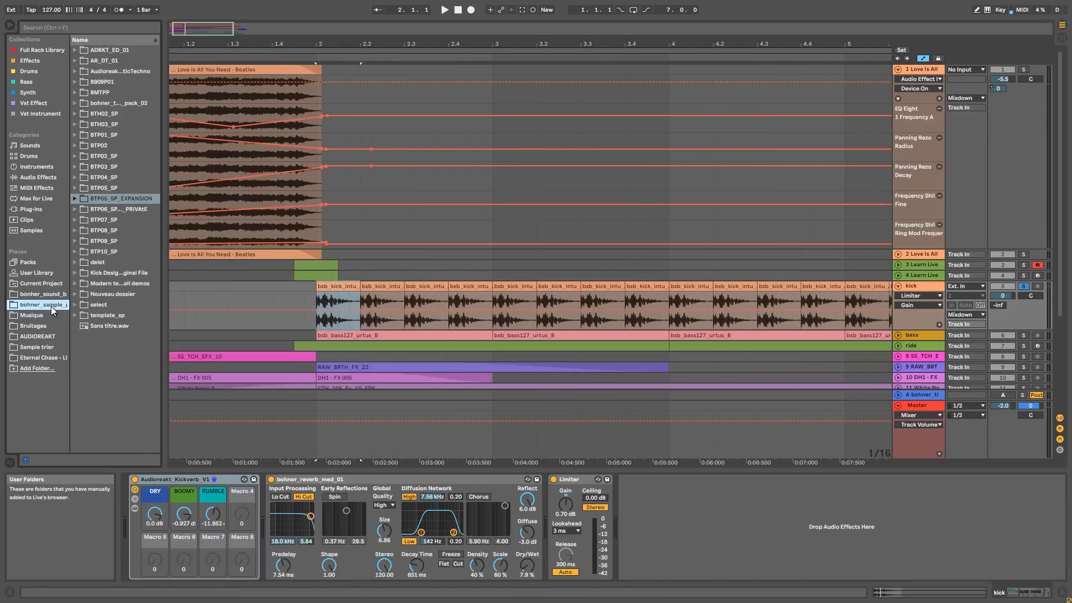
left_click(78, 28)
type("intu")
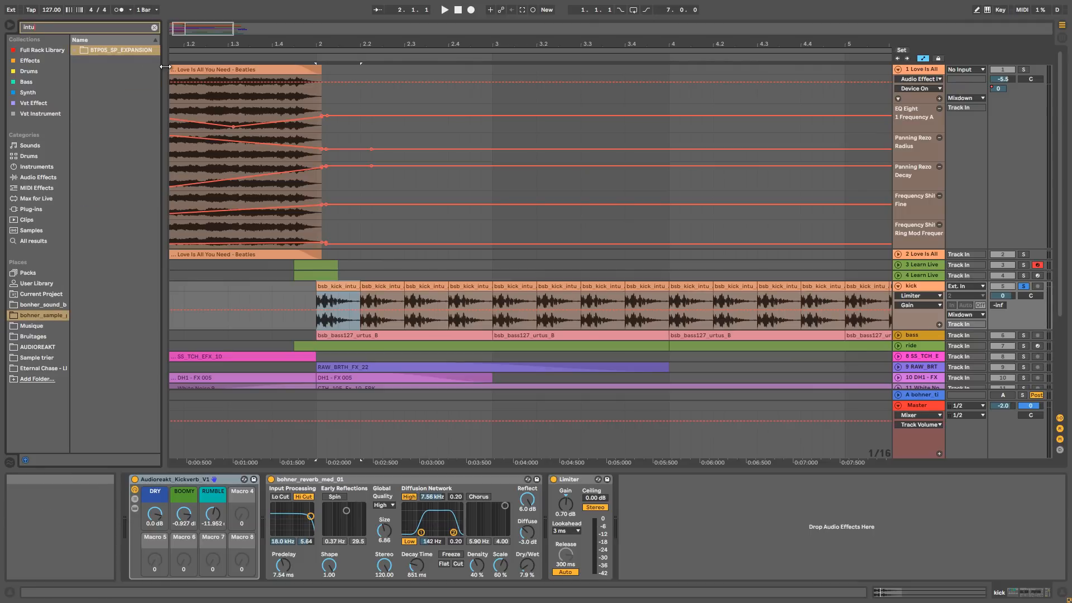
left_click_drag(164, 55, 210, 55)
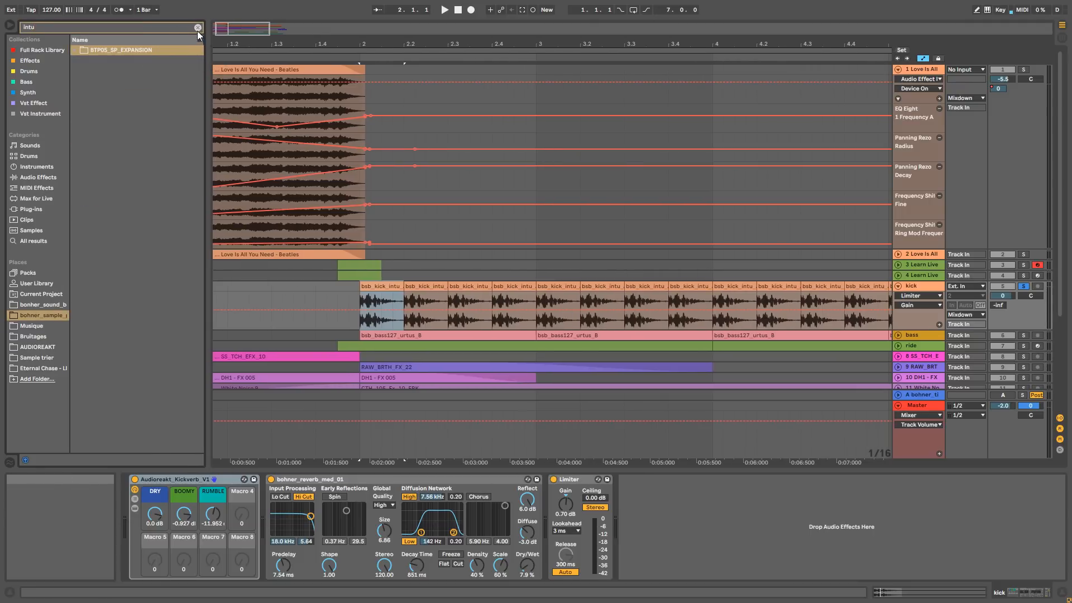
Clear the search and preview bsb_kick_intu_A.wav from the kick folder of BTP05_SP_EXPANSION
left_click(198, 27)
left_click(74, 198)
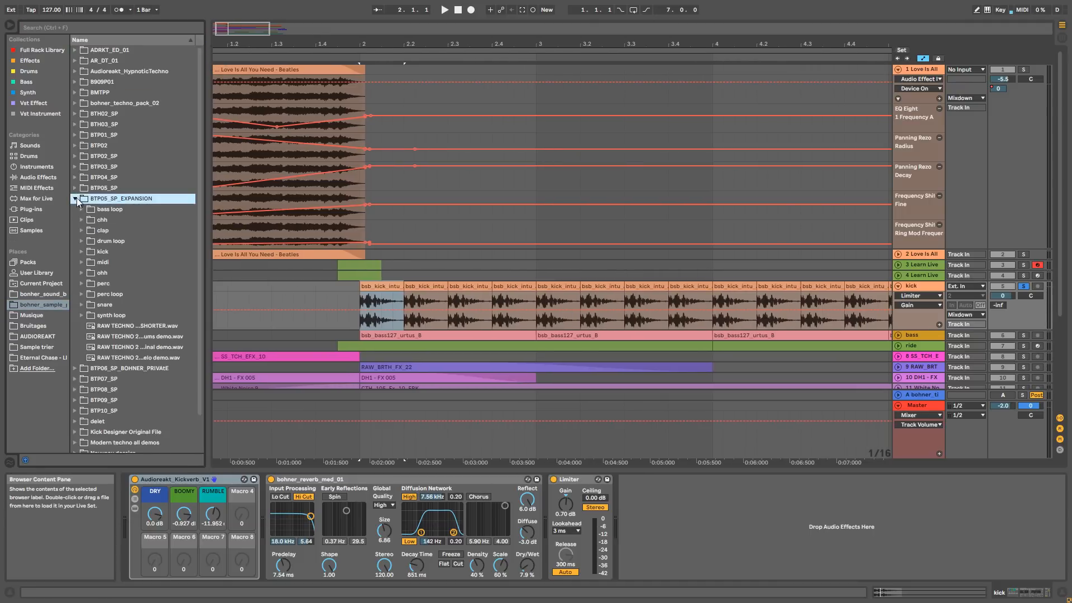
left_click(82, 252)
scroll(151, 383, "down", 5)
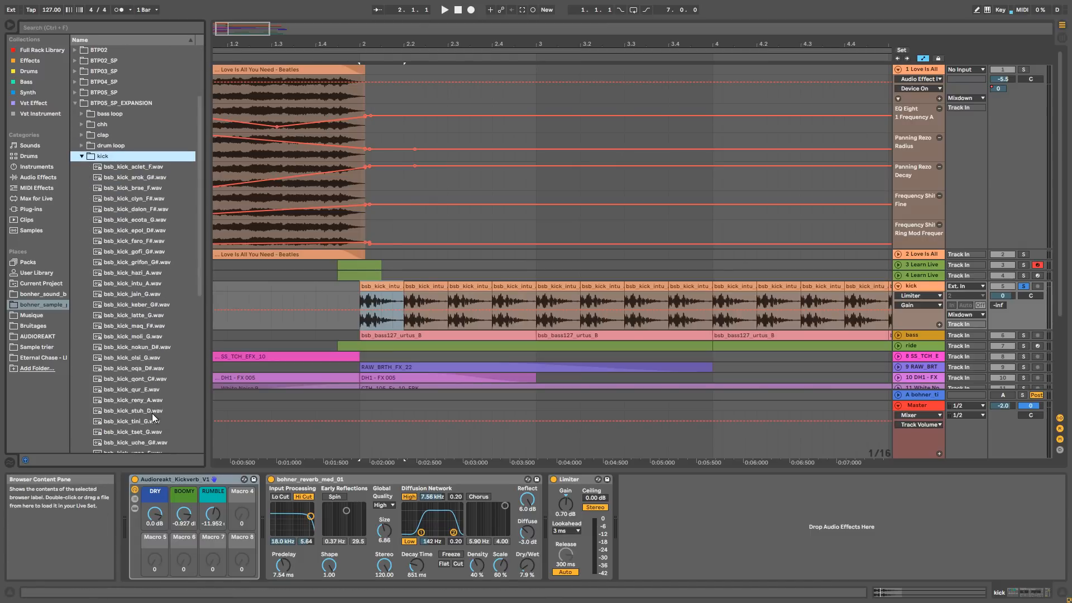
scroll(152, 413, "down", 1)
left_click(147, 275)
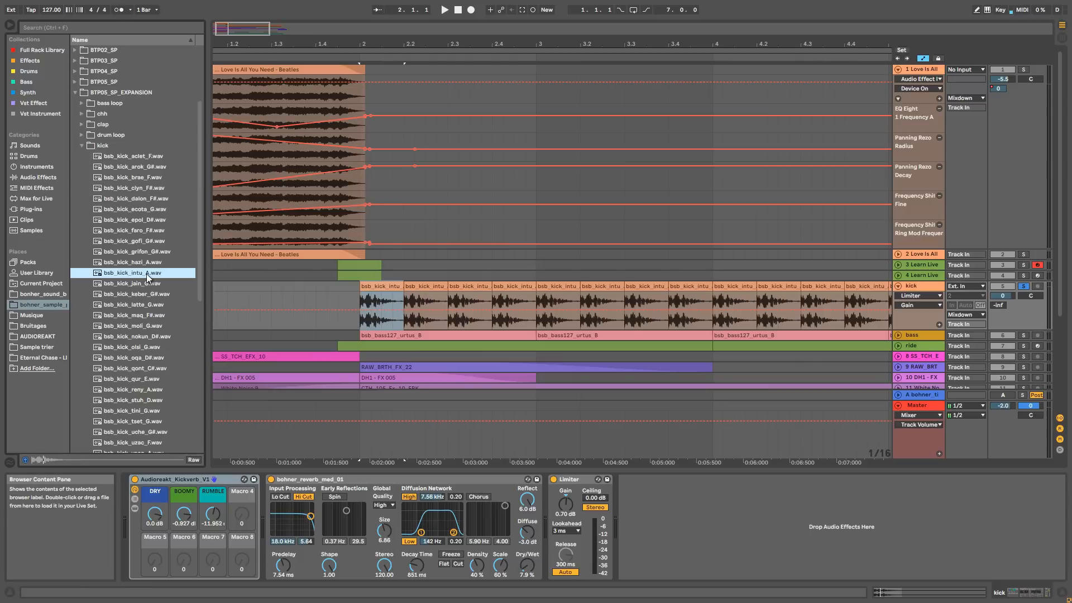
Briefly play the first clip of the soloed kick track
left_click(367, 288)
key("space")
key("space")
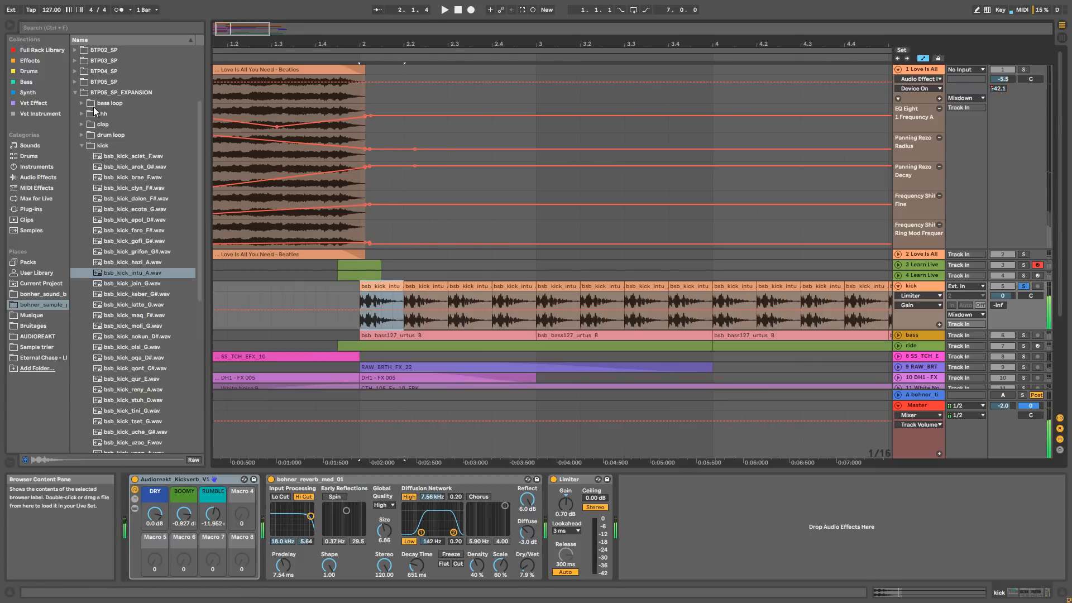
Collapse the kick folder, preview RAW TECHNO 2 EXPAN final demo.wav, and collapse BTP05_SP_EXPANSION
left_click(82, 146)
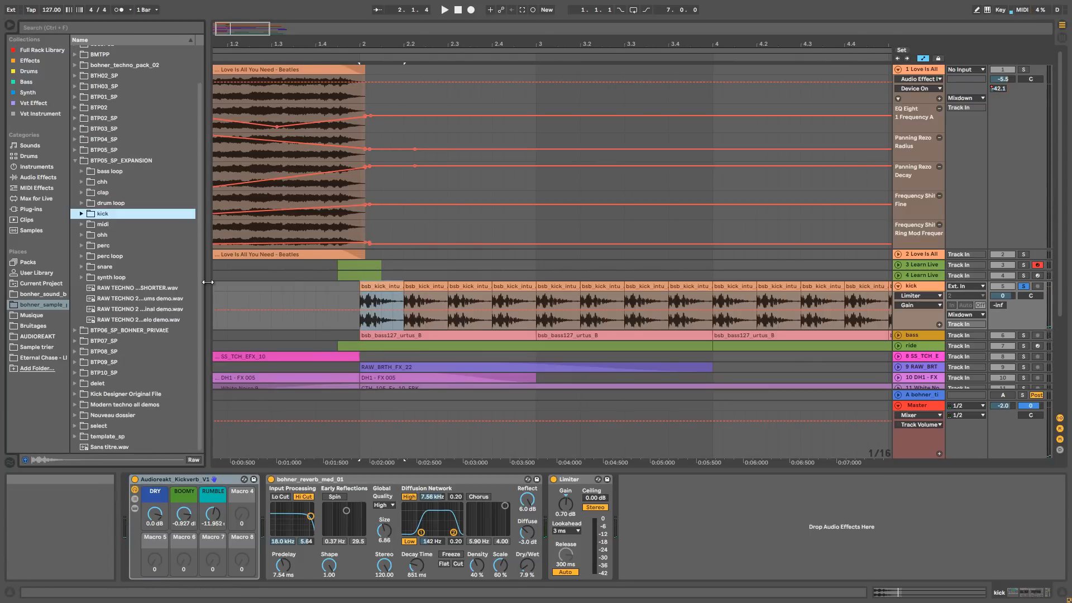
left_click_drag(208, 302, 296, 313)
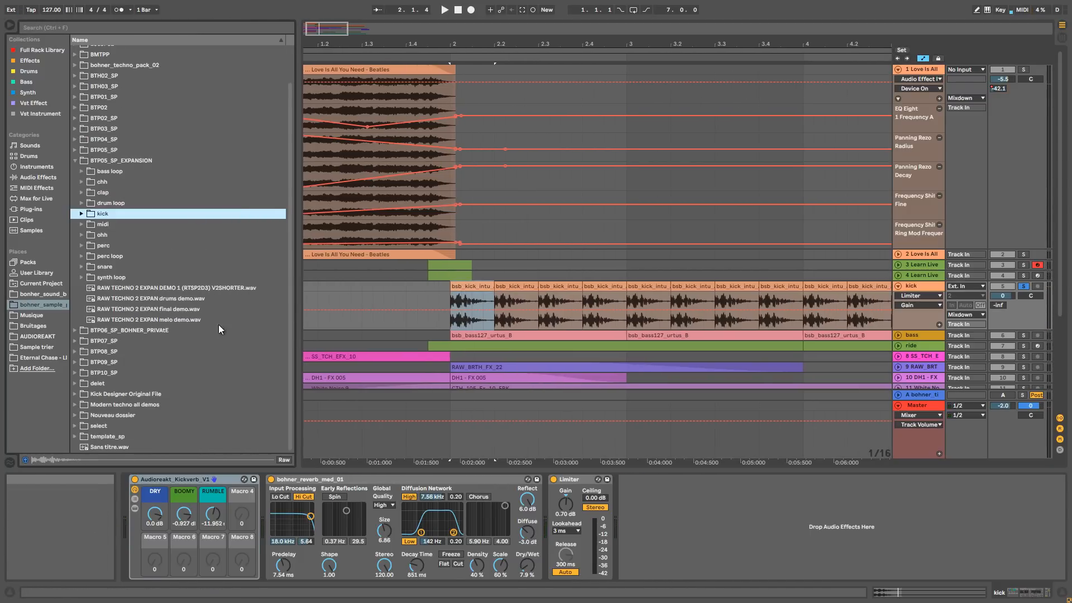
left_click(174, 310)
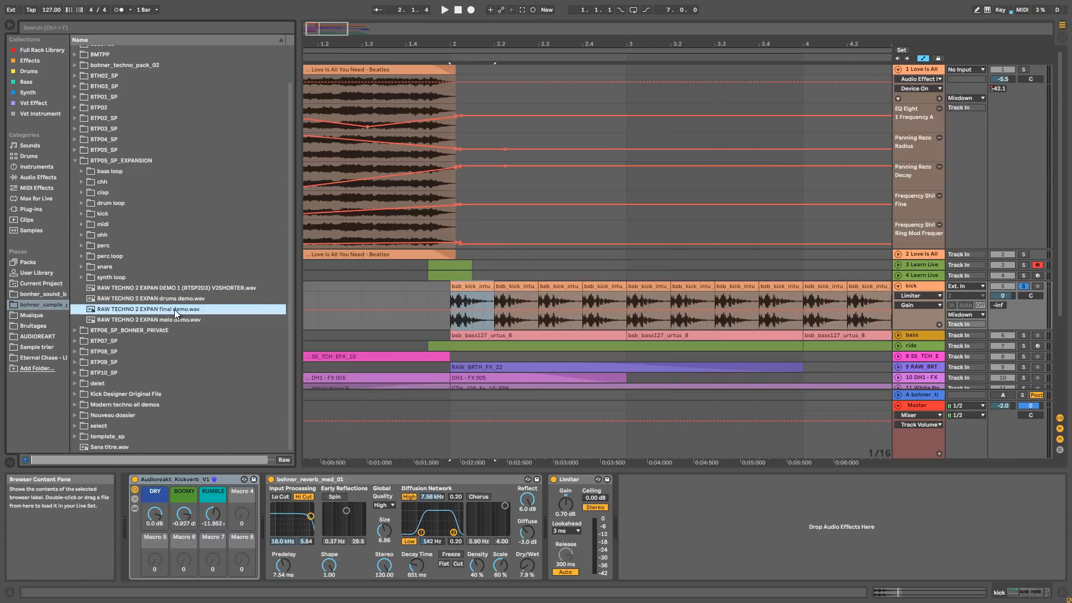
left_click(76, 161)
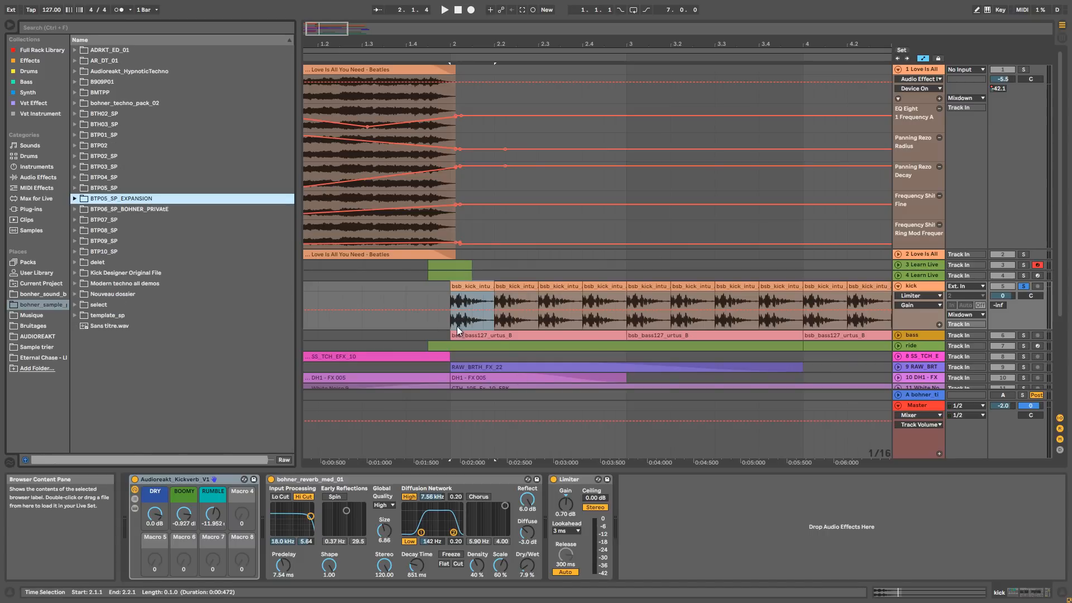
Solo the bass track, play its bsb_bass127_urtus_B clips, and unfold the track to examine the waveform
left_click(628, 336)
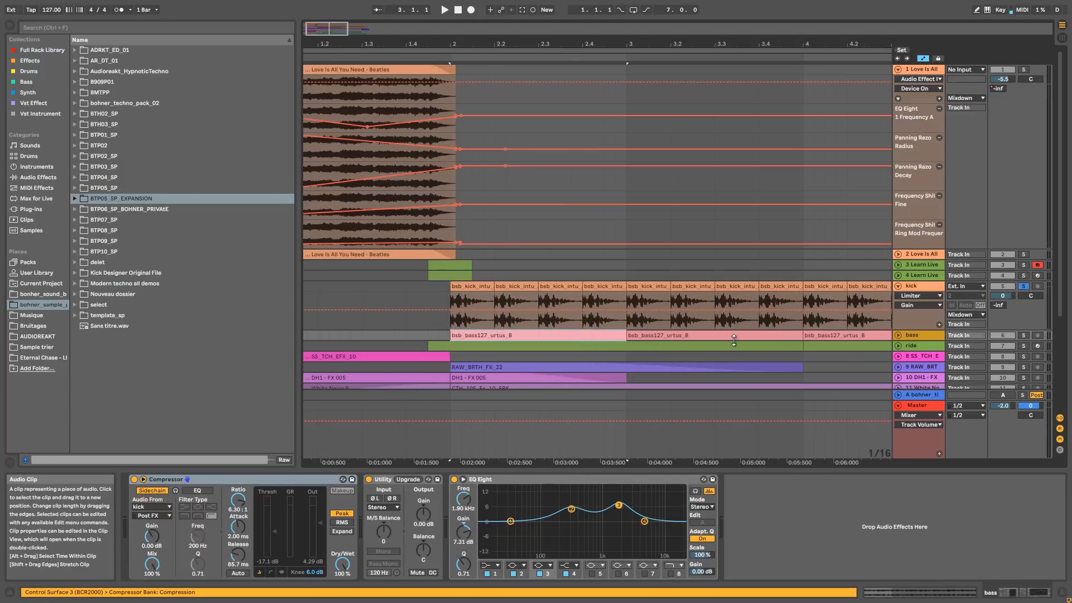
left_click(1024, 335)
key("space")
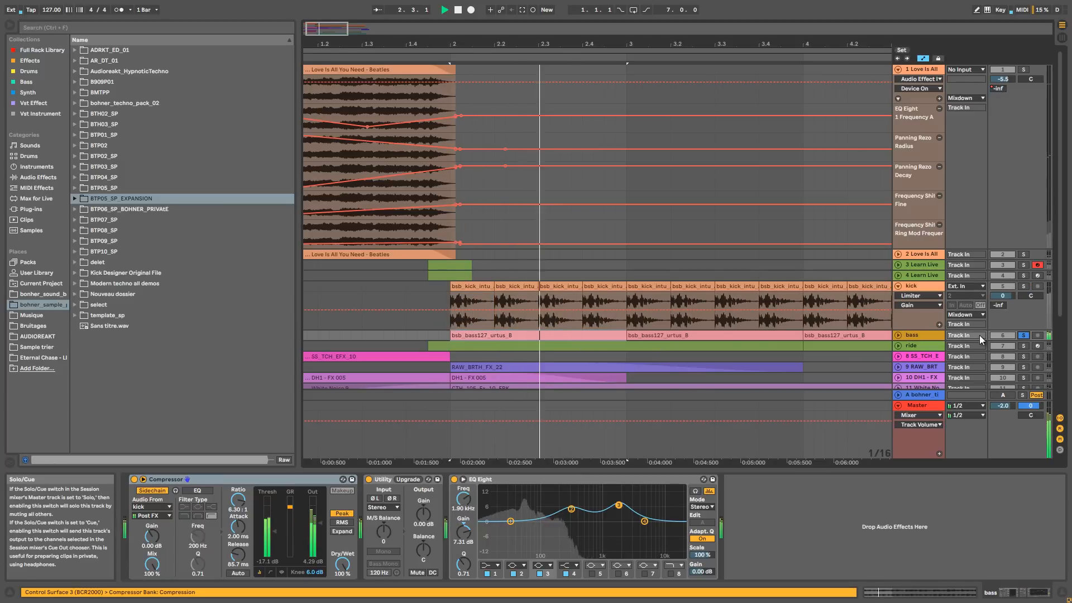
left_click(898, 335)
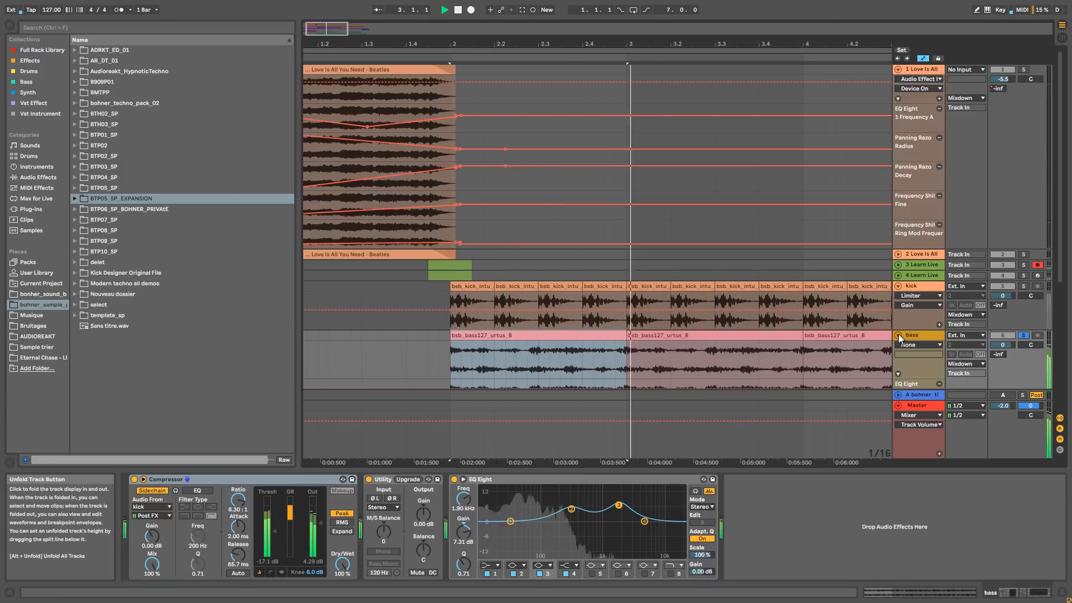
double_click(358, 31)
key("space")
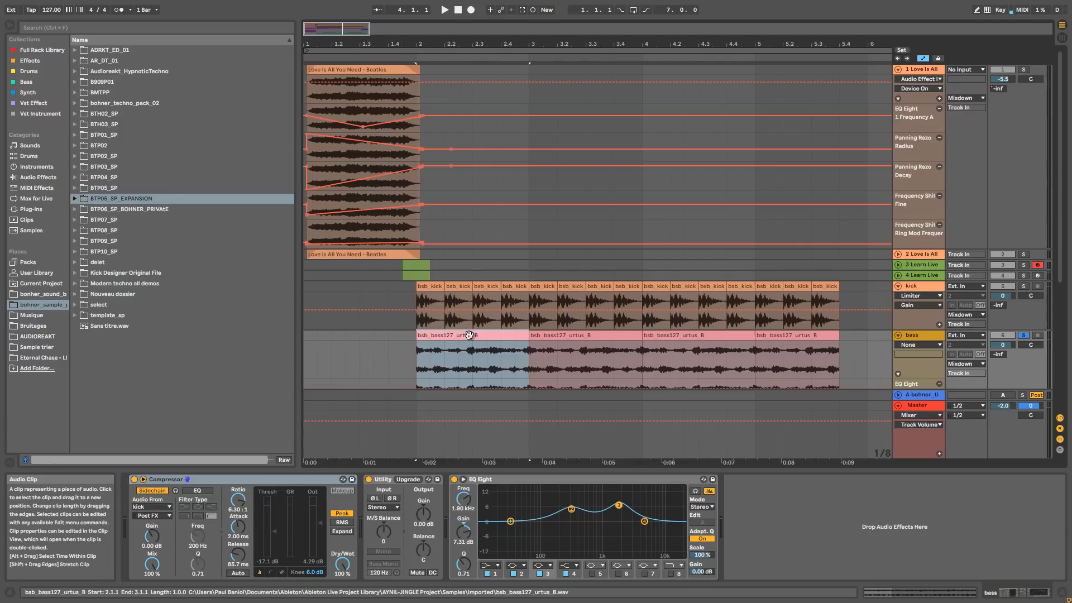
key("space")
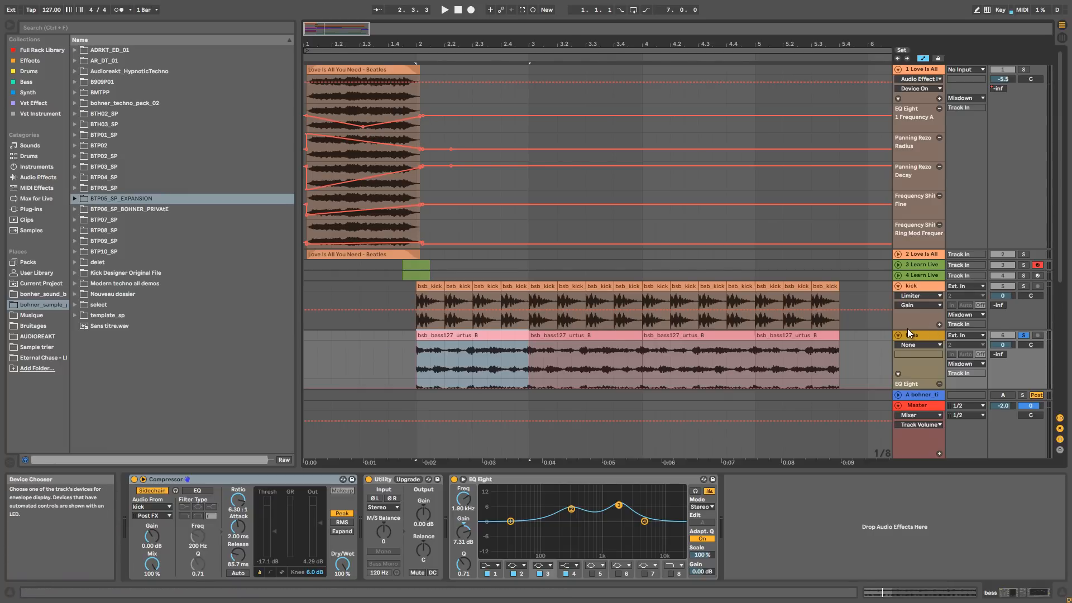
Play the bass with the kick track soloed alongside it, and show the kick track's devices
scroll(910, 333, "down", 4)
key("space")
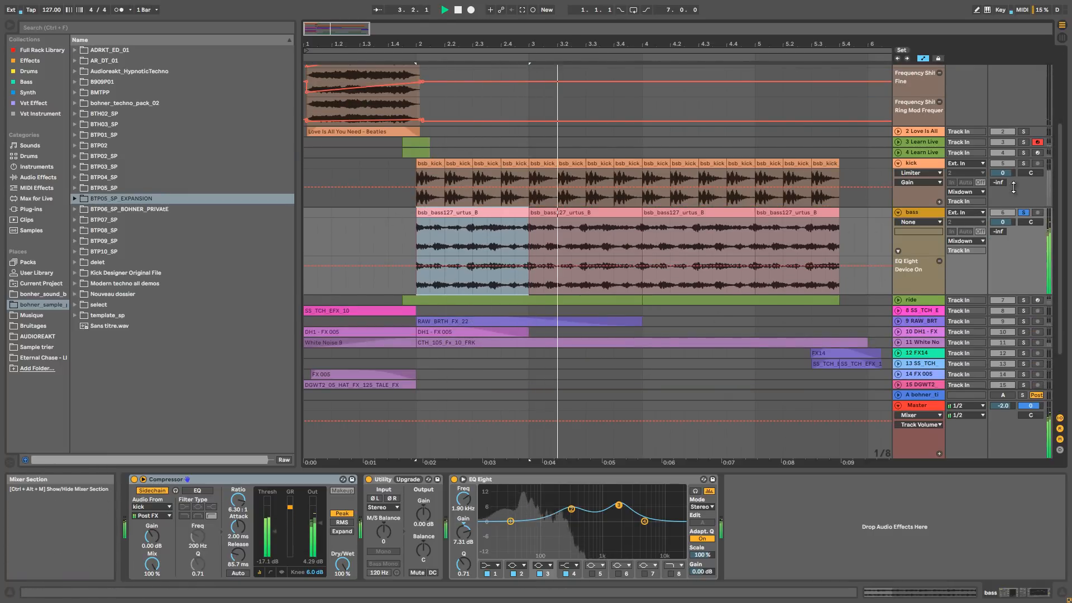
left_click(1023, 164)
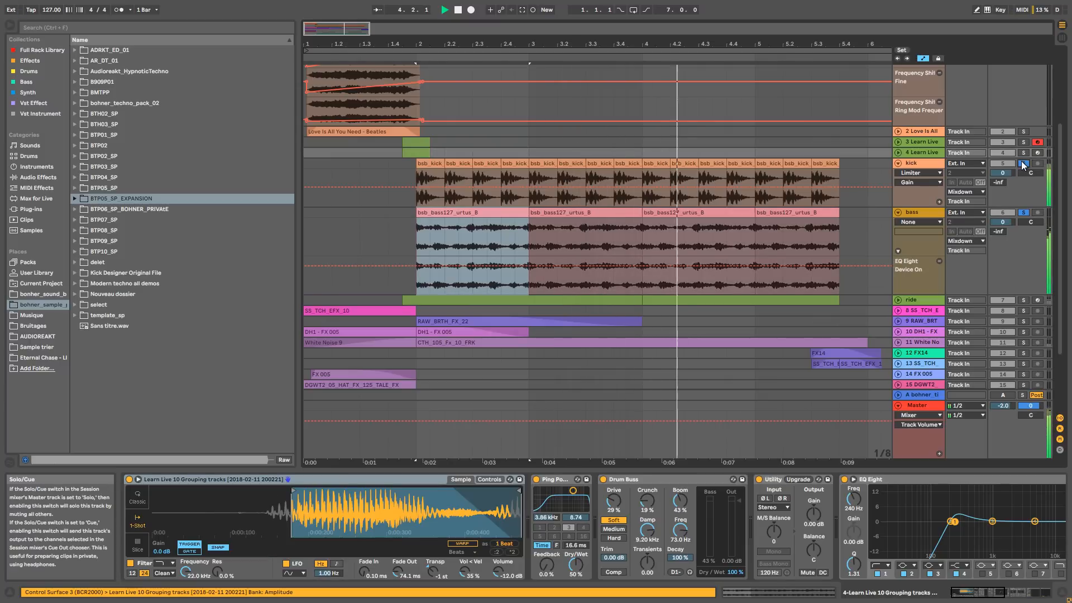
key("space")
left_click(893, 184)
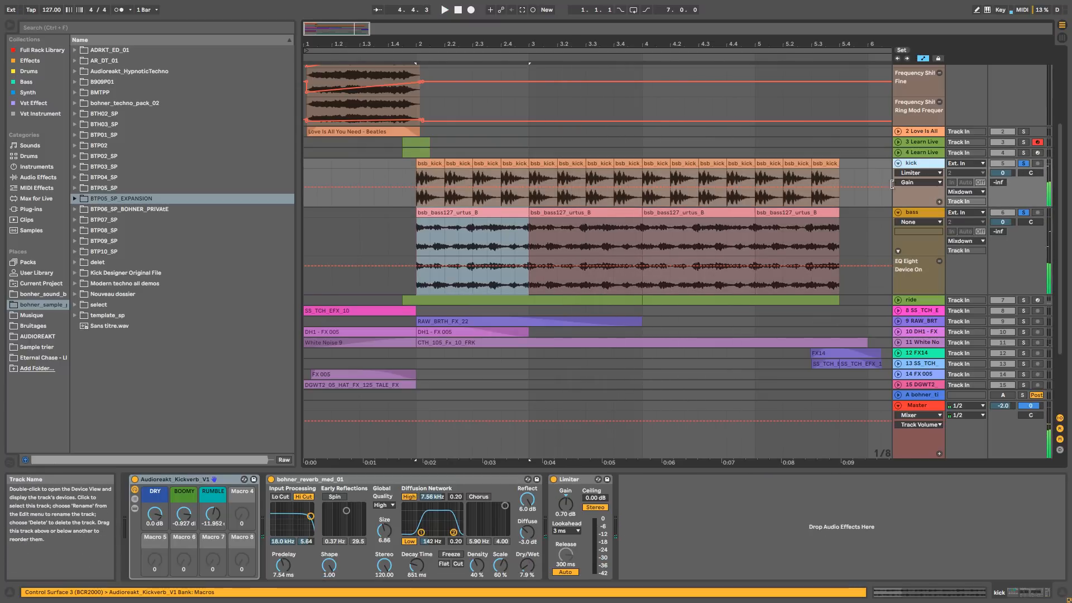
Show the ride track's devices, unfold the track, and play it soloed
scroll(883, 305, "down", 3)
left_click(923, 221)
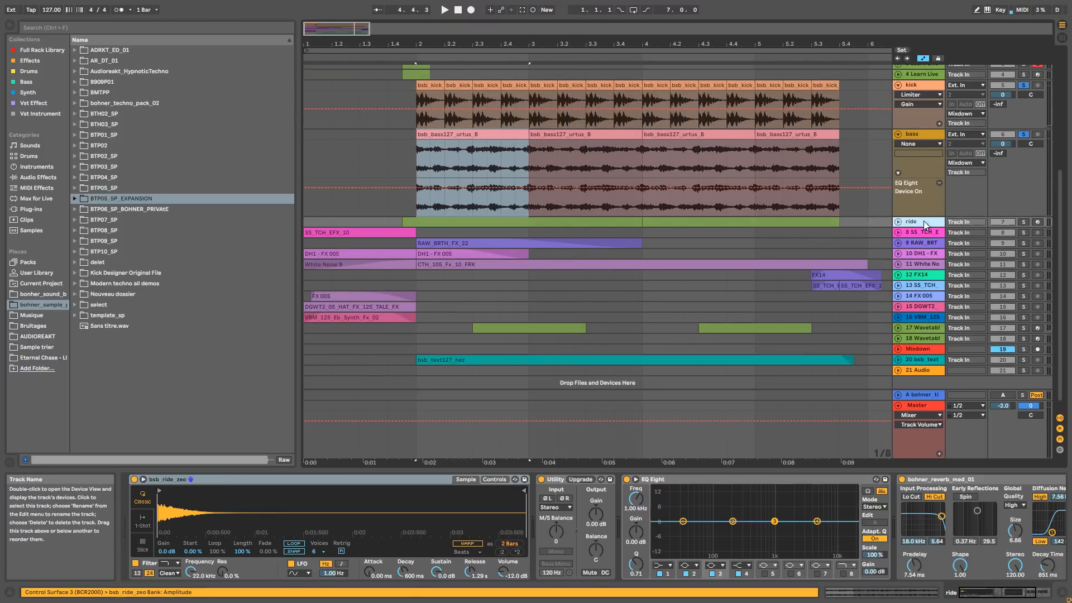
left_click(898, 222)
key("space")
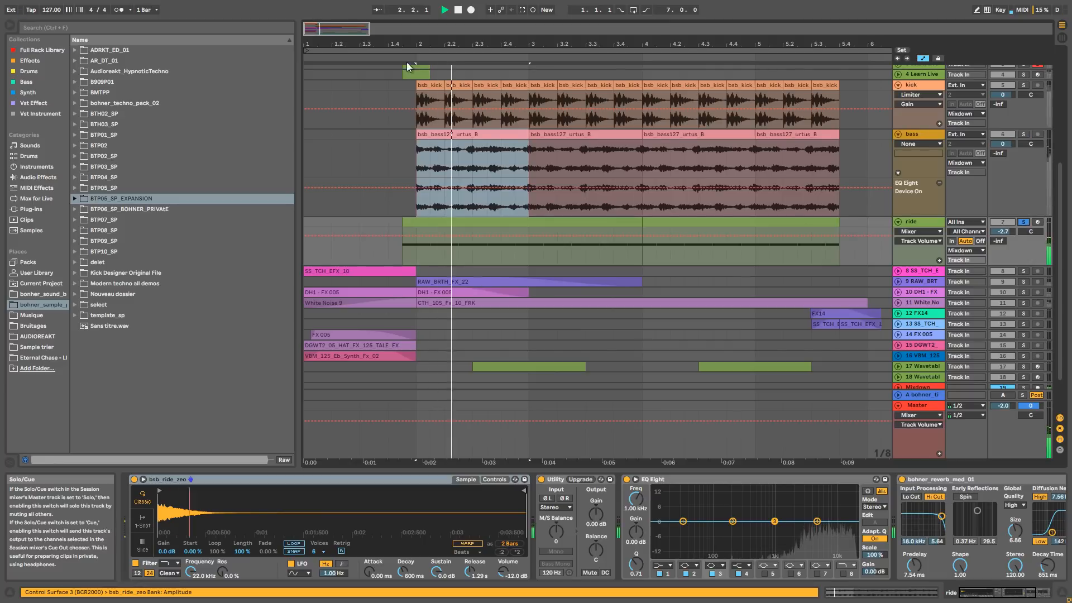
mouse_move(337, 34)
left_mouse_down()
mouse_move(337, 4)
mouse_move(337, 23)
left_mouse_up()
key("space")
Clear the ride track's solo and fold the ride, bass and kick tracks
left_click(1023, 222)
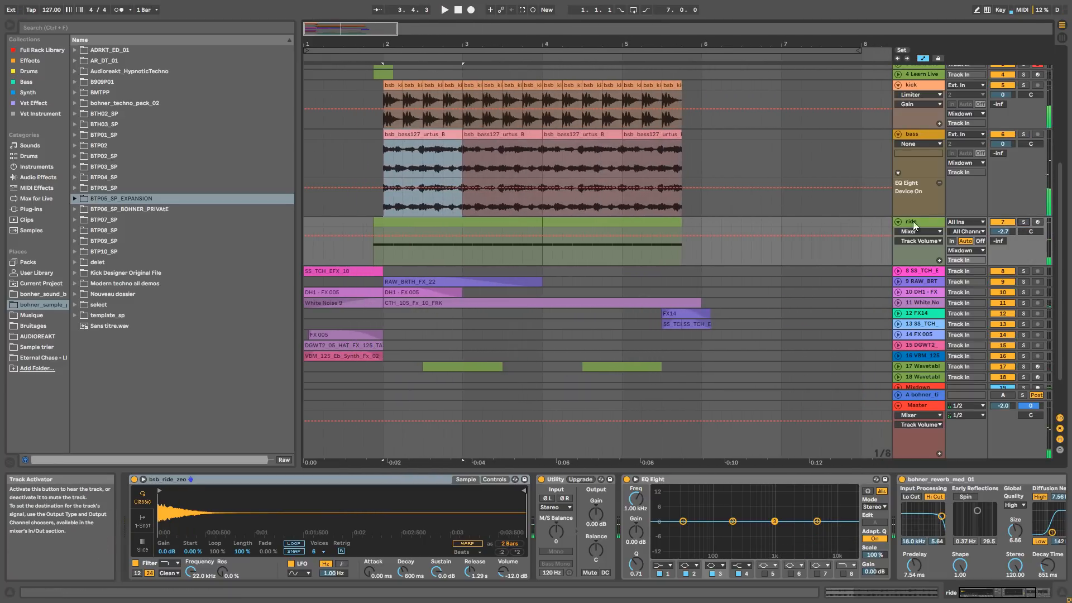
left_click(898, 222)
left_click(897, 135)
left_click(897, 85)
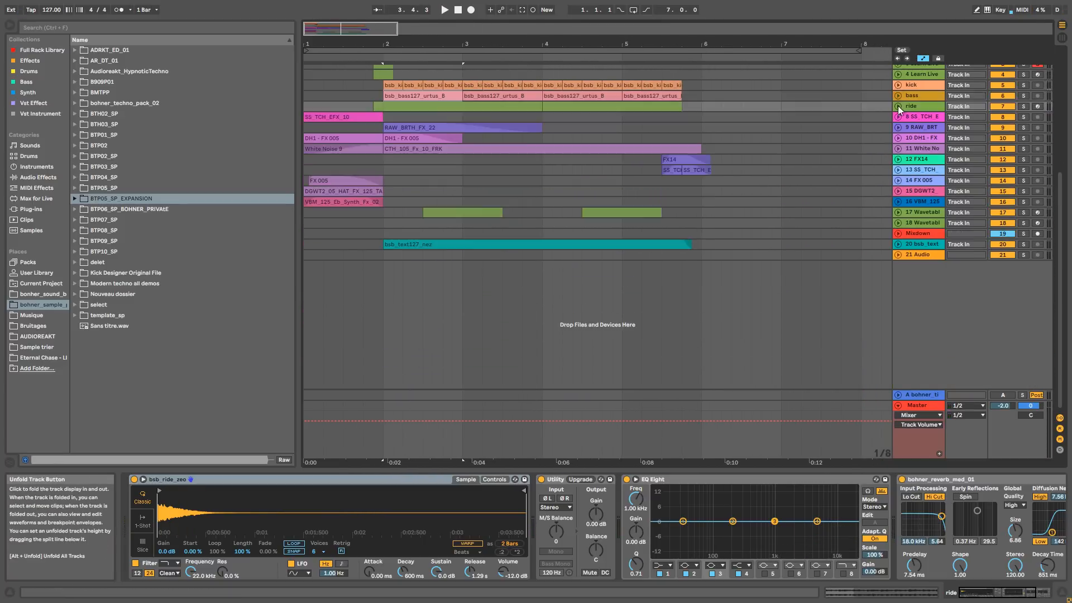
Show the devices of track 8 (SS_TCH_EFX_10) and fold track 1
left_click(915, 116)
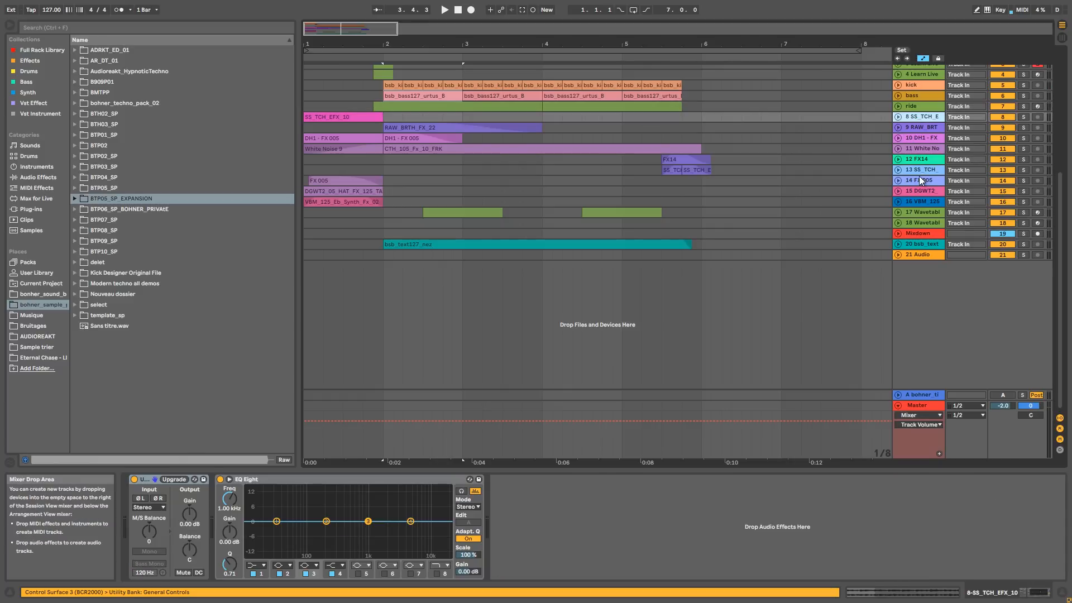
scroll(925, 156, "up", 2)
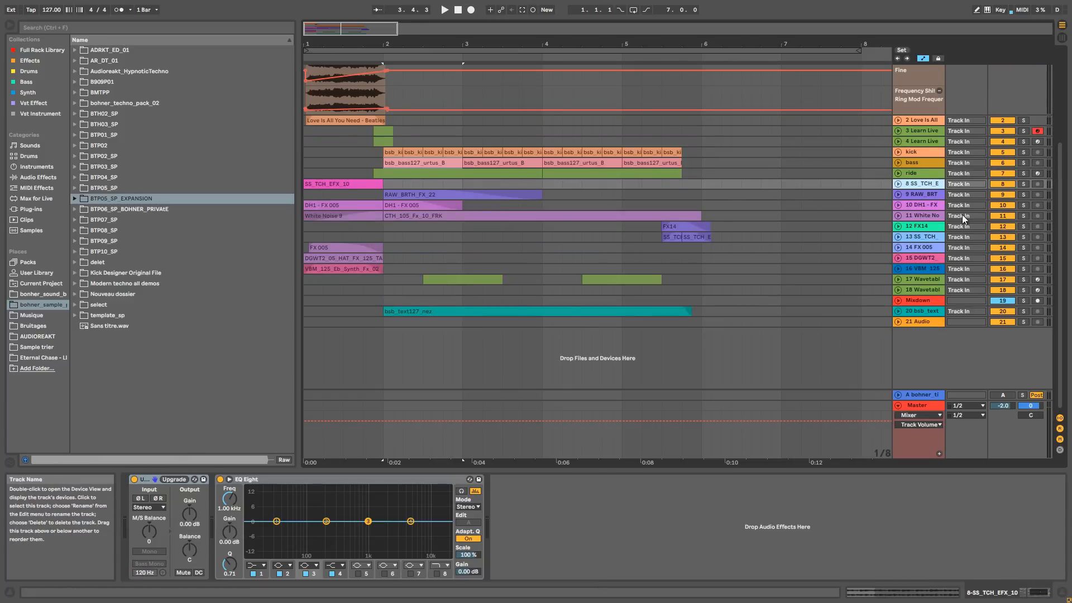
scroll(962, 215, "up", 1)
scroll(915, 131, "up", 3)
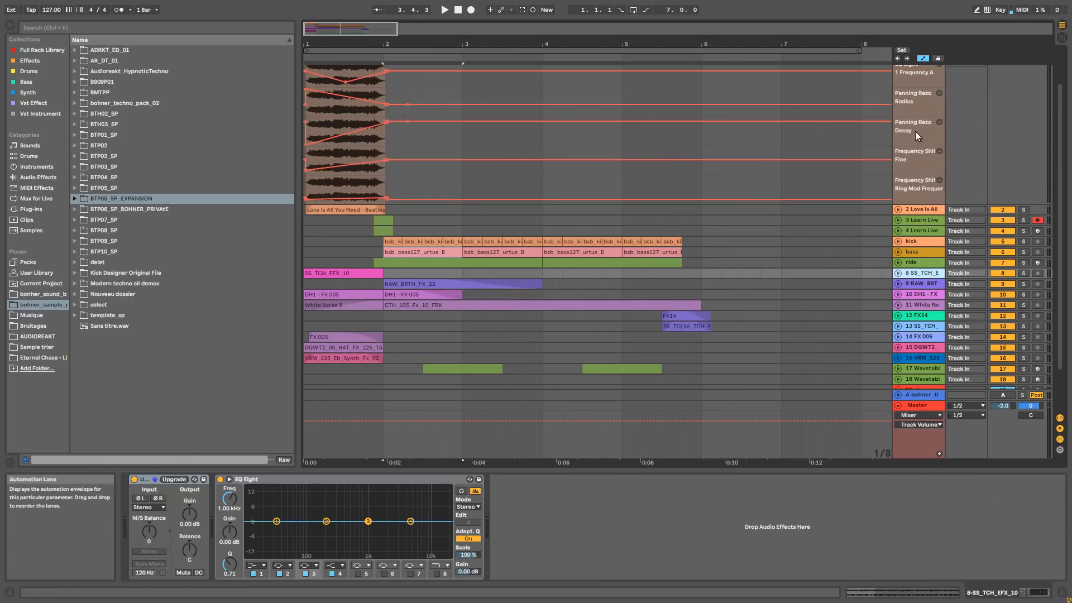
scroll(926, 142, "up", 1)
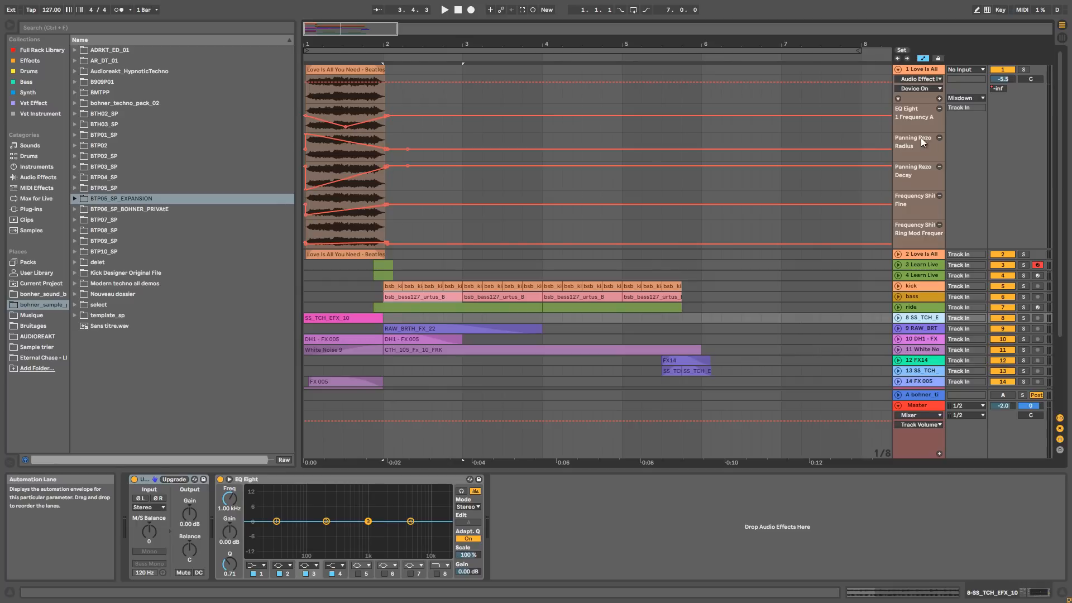
left_click(898, 69)
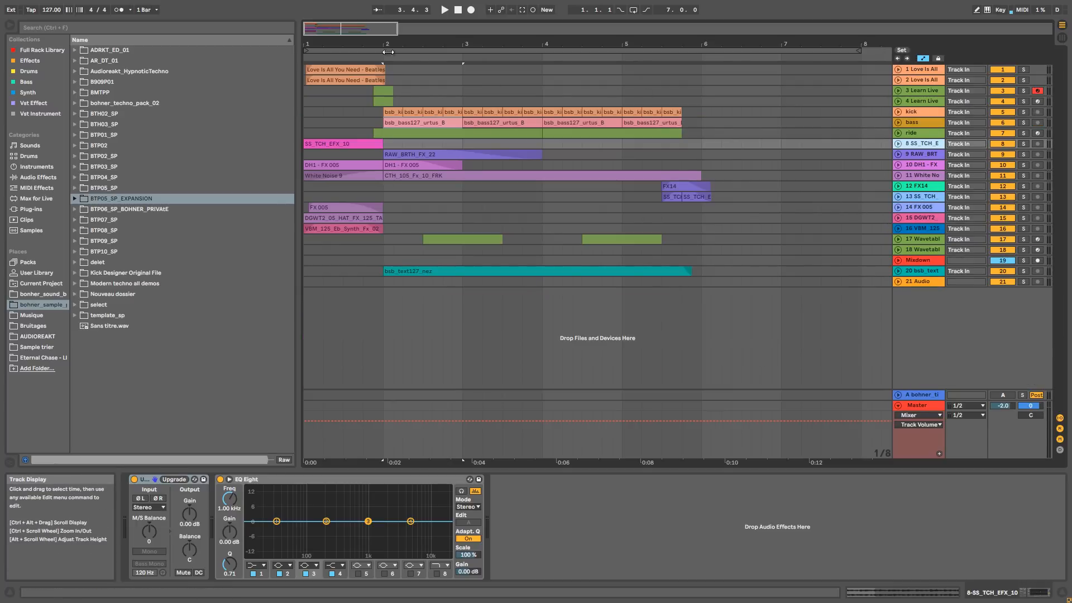
Solo track 9 (RAW_BRTH_FX_22) and play its clip from the start
left_click_drag(364, 30, 356, 29)
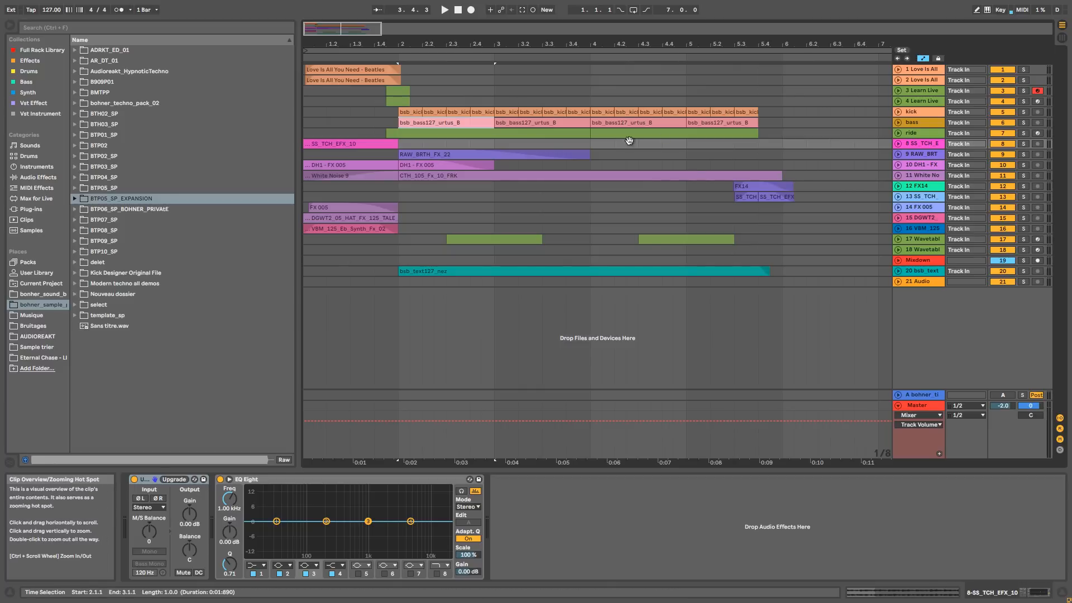
left_click(904, 165)
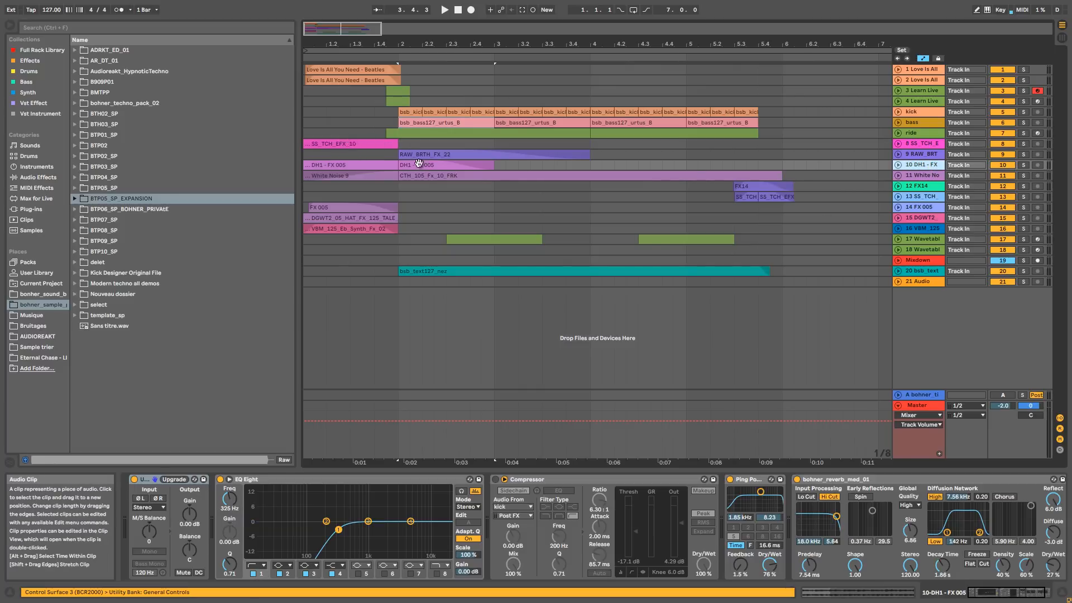
left_click(1023, 154)
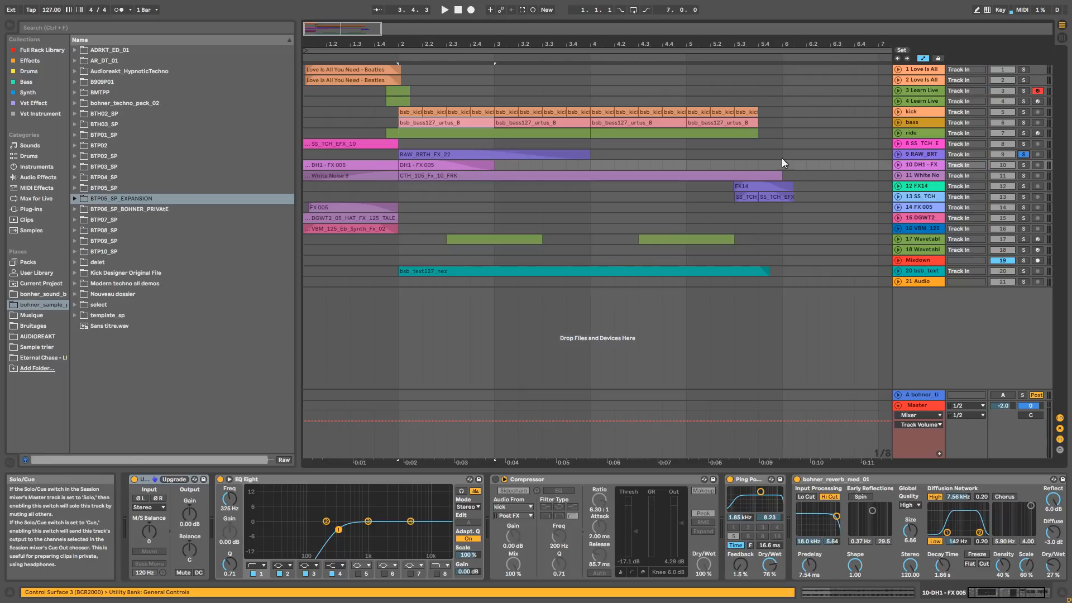
left_click(410, 154)
key("space")
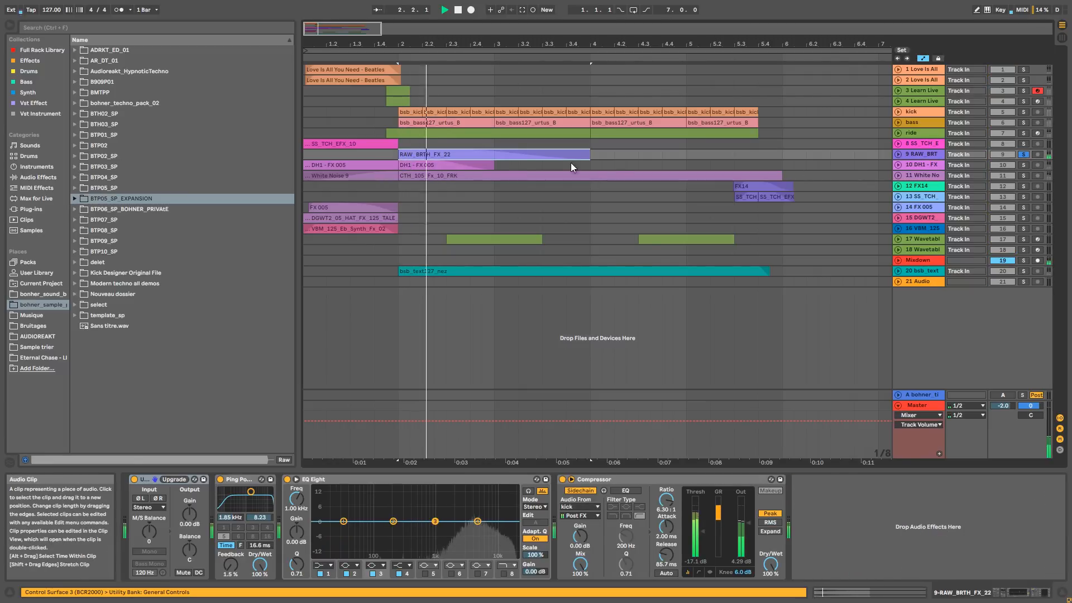
key("space")
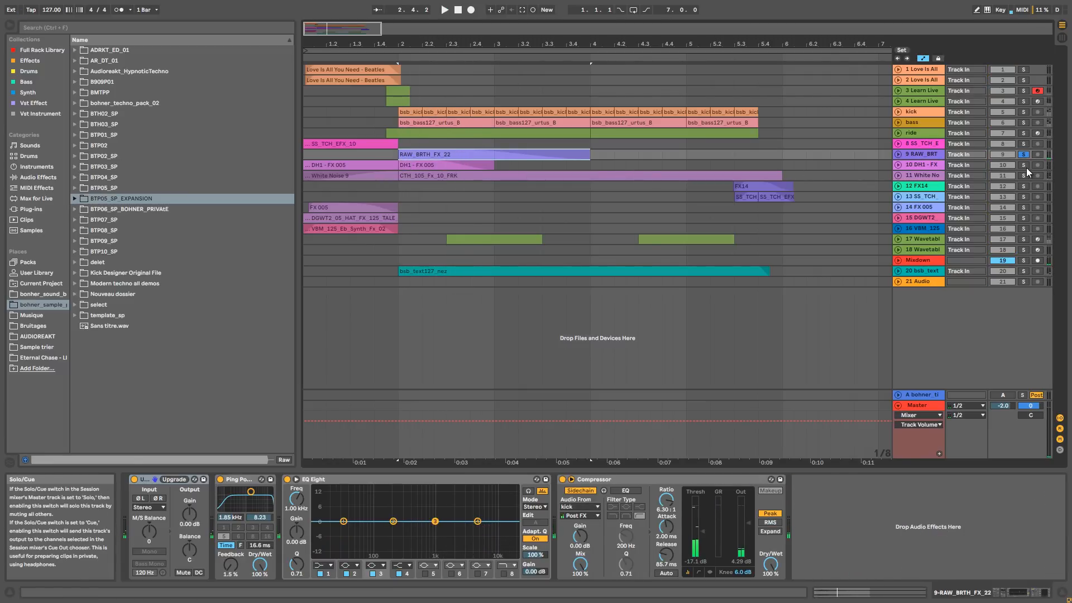
Show the devices of track 10 (DH1 - FX 005), solo the track and play it
left_click(926, 166)
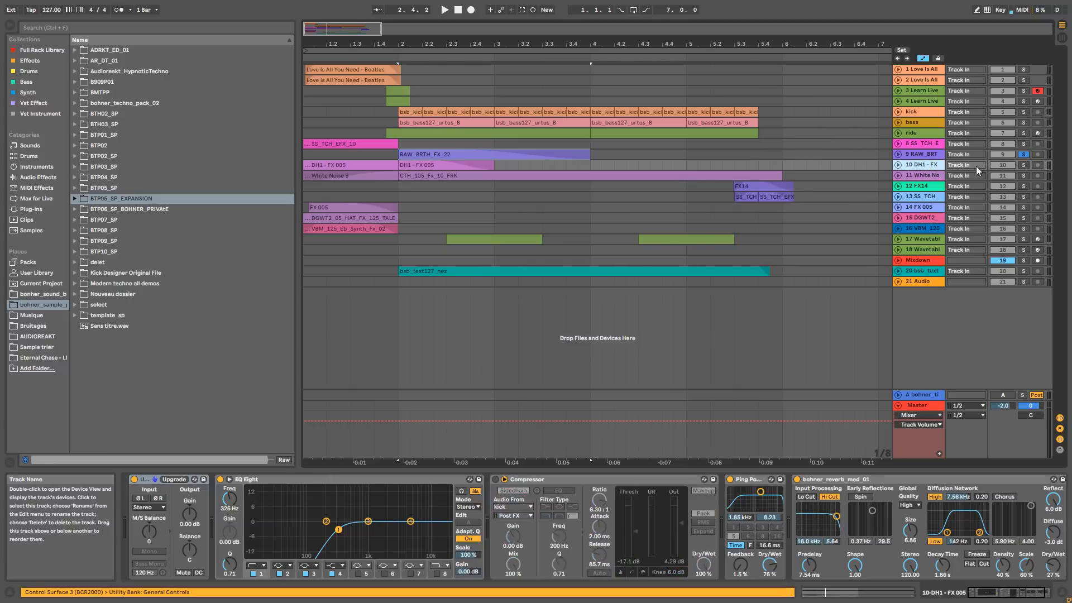
left_click(1024, 166)
key("space")
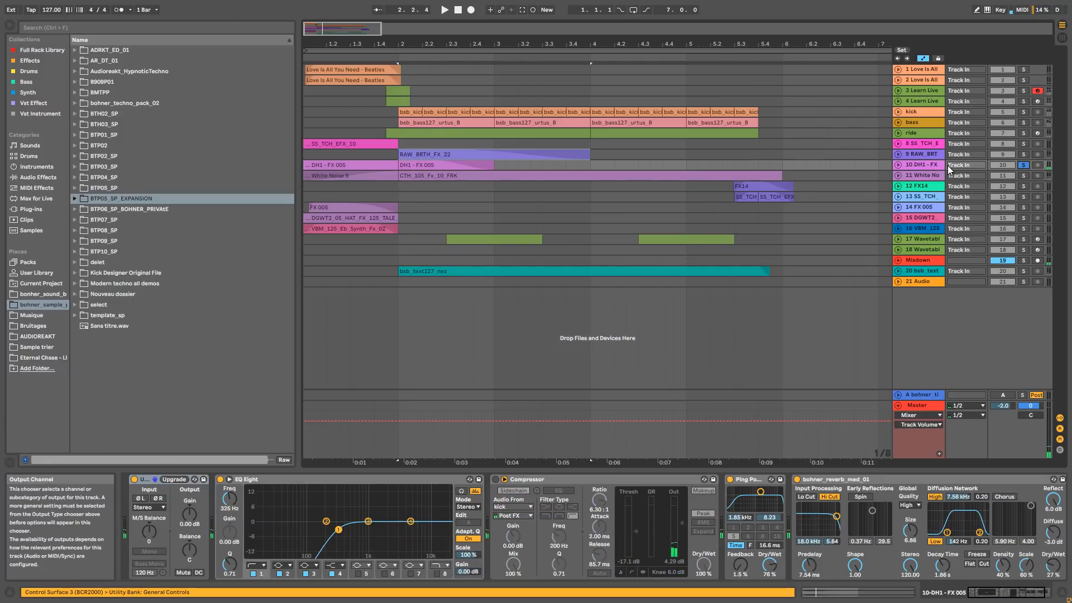
Show the devices of tracks 11 (White Noise 9) and 14 (FX 005), and solo track 14
left_click(920, 175)
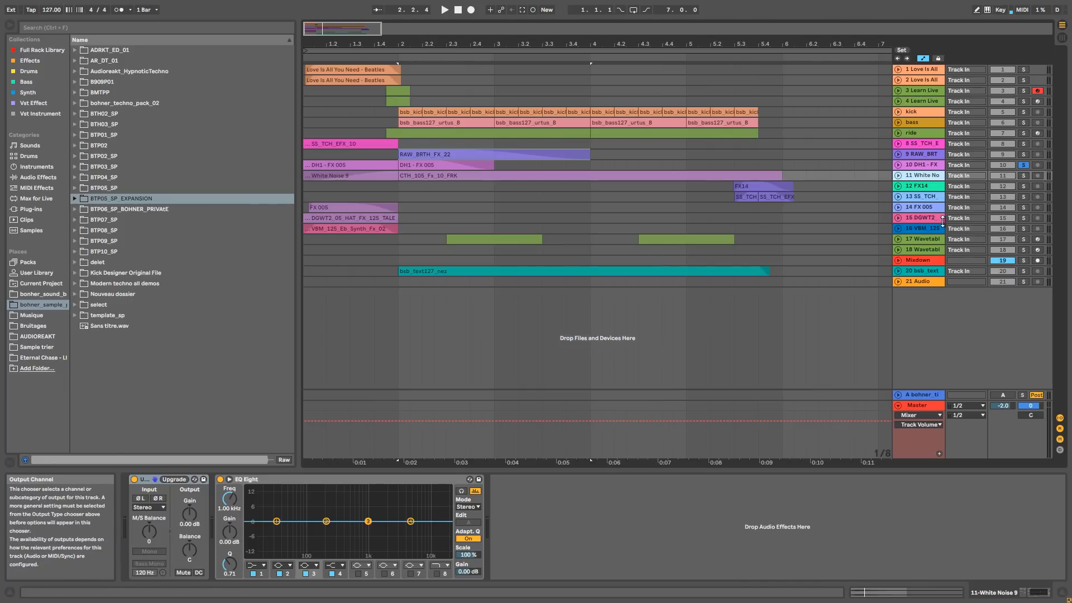
left_click(925, 209)
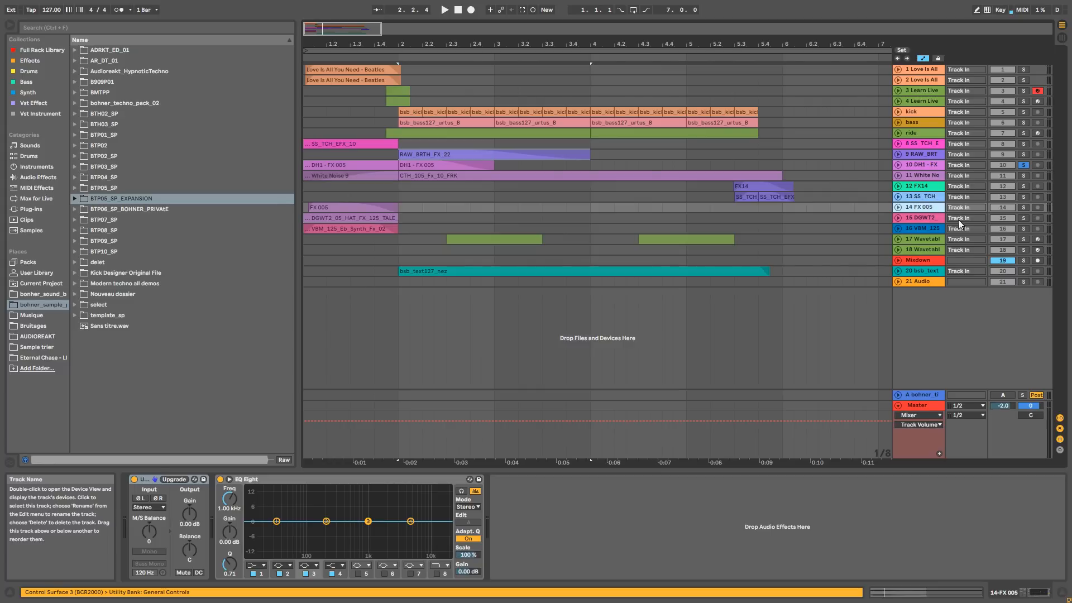
left_click(1024, 207)
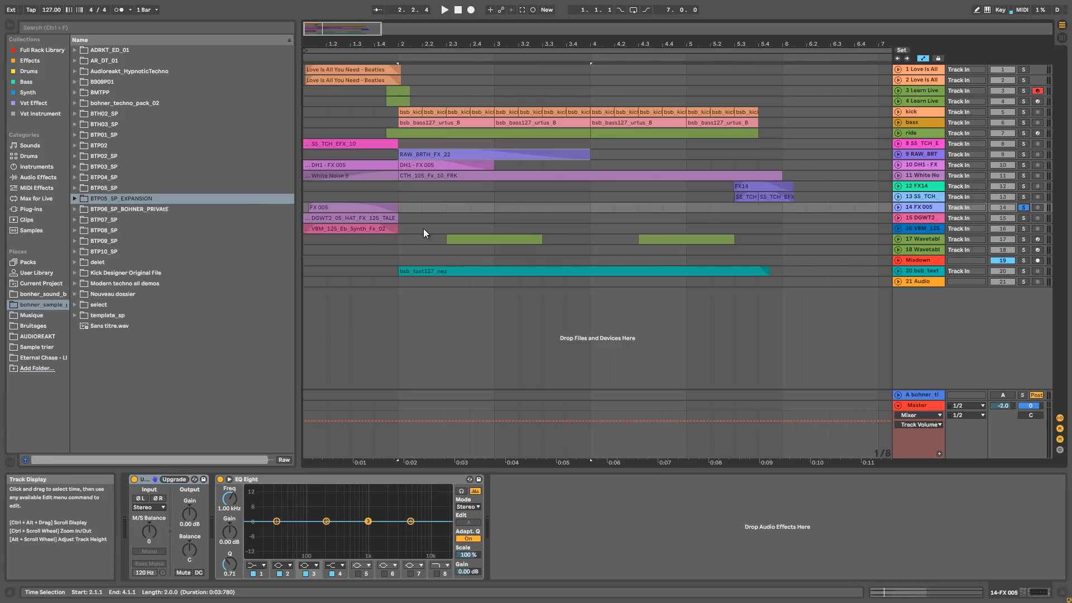
Play the ending effects from just before the FX14 clip, with track 12 soloed and with track 13 soloed
left_click(723, 190)
key("space")
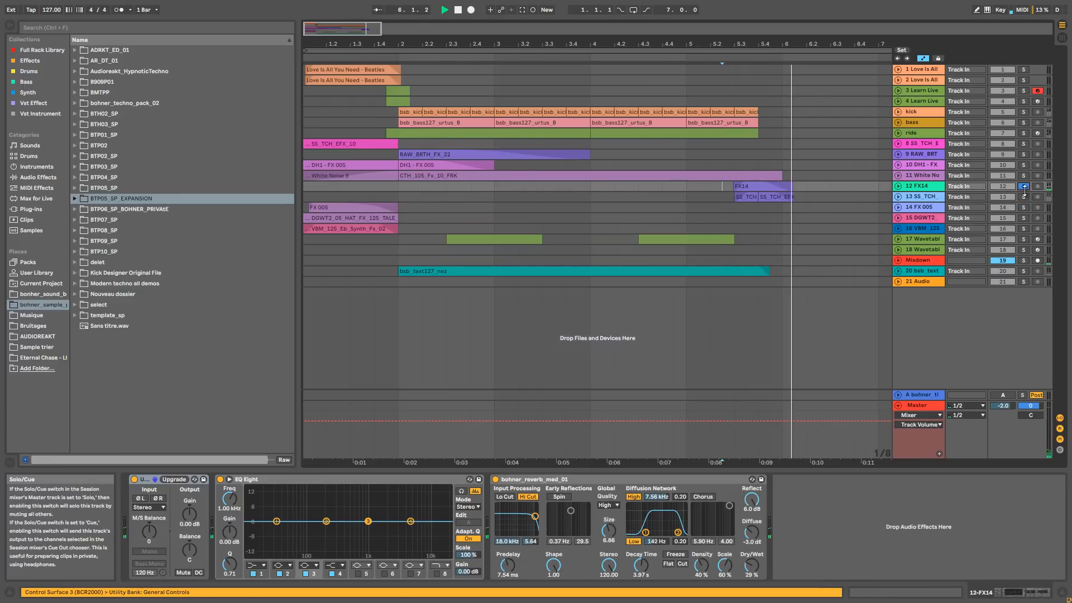
left_click(1024, 196)
key("space")
key("space")
key("space")
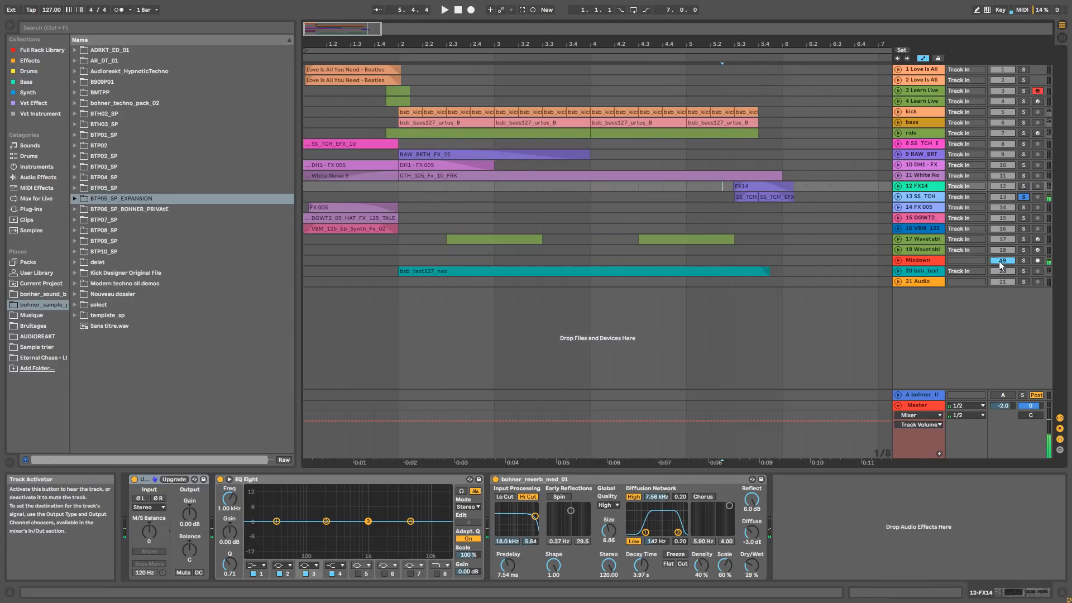
Show the devices of tracks 16 and 20, and play the bsb_text127_nez clip with track 20 soloed
left_click(1023, 231)
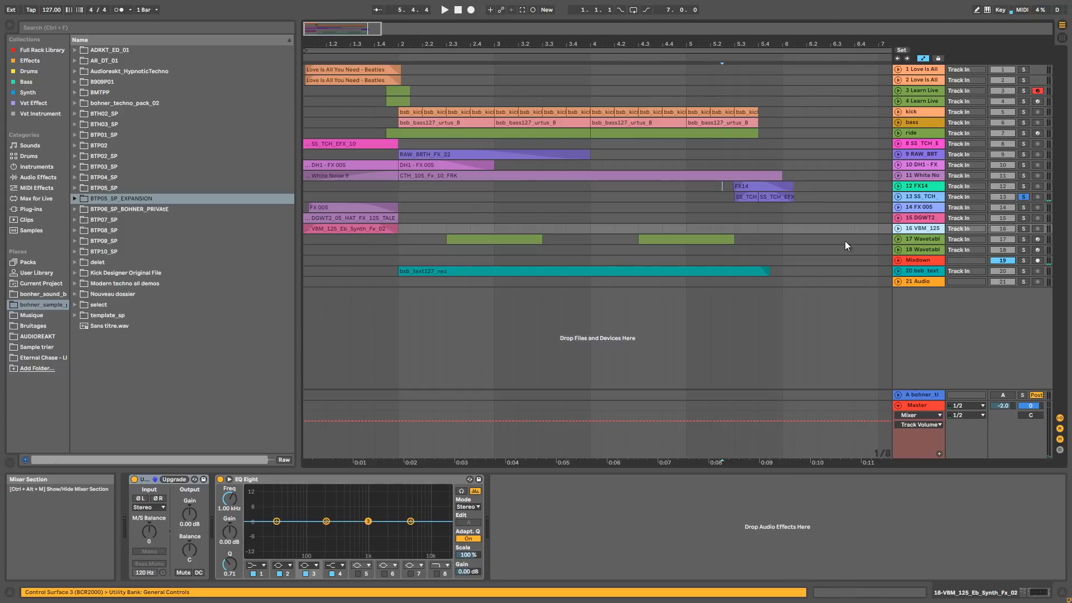
left_click(922, 272)
left_click(1025, 272)
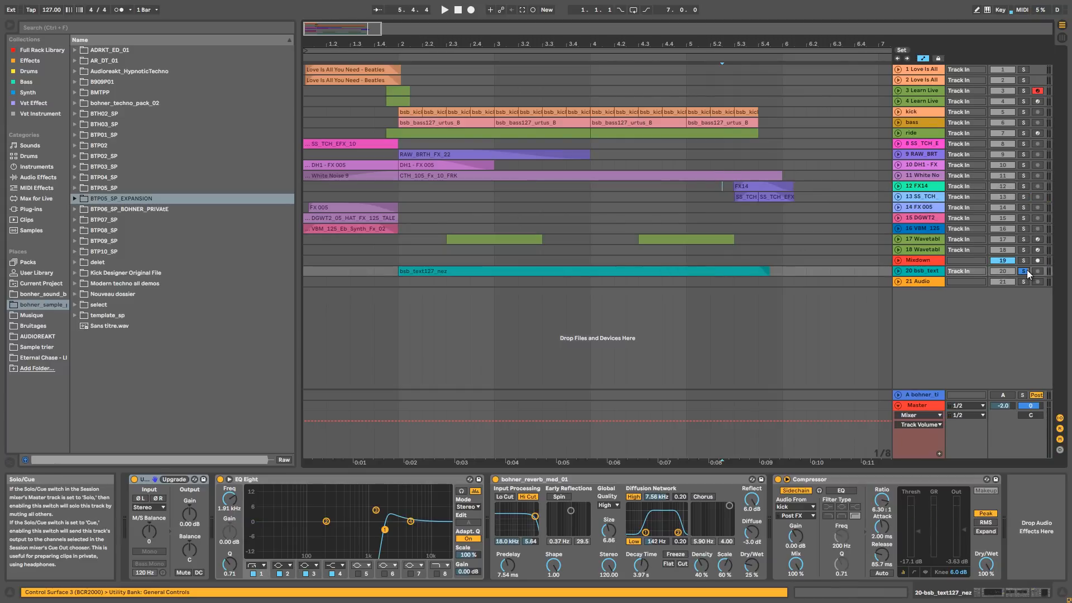
key("space")
key("space")
left_click(602, 271)
key("space")
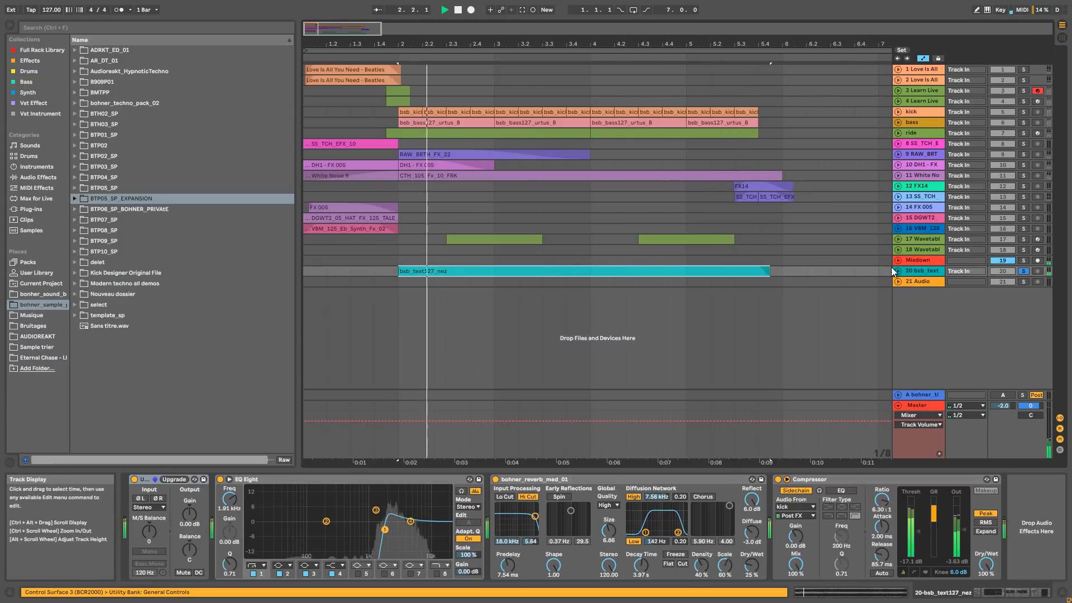
Unfold track 20 to show the texture's waveform, fold it again and replay the clip
left_click(897, 271)
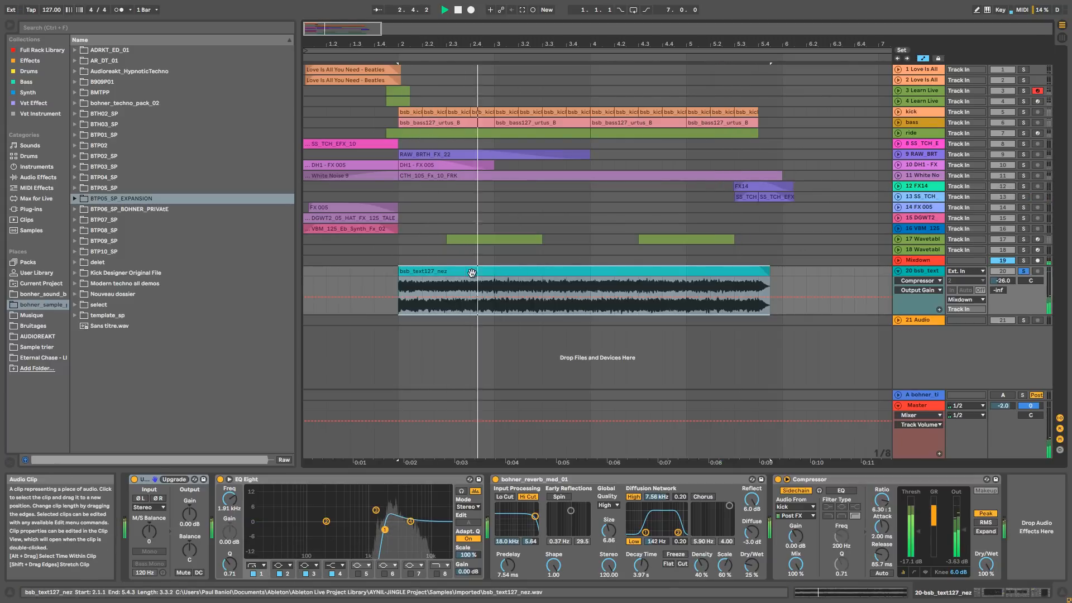
left_click(897, 273)
left_click(897, 272)
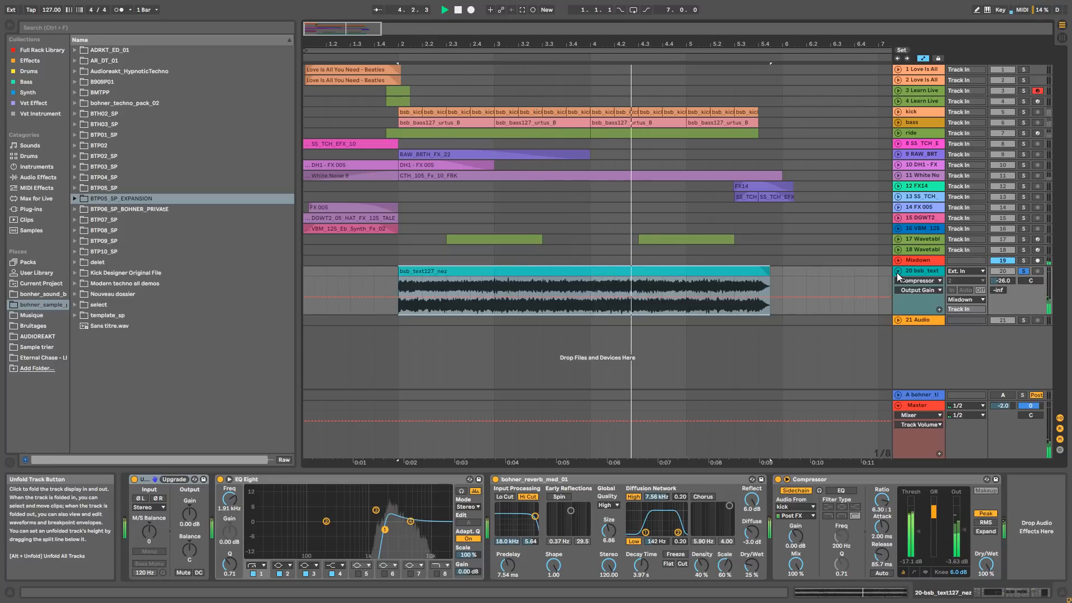
left_click(896, 271)
key("space")
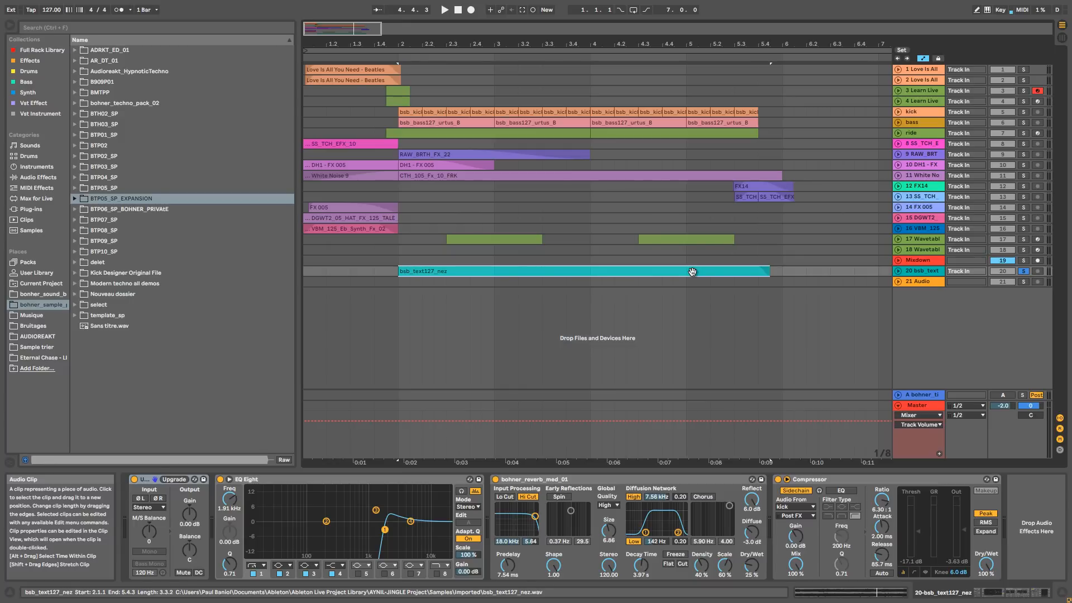
key("space")
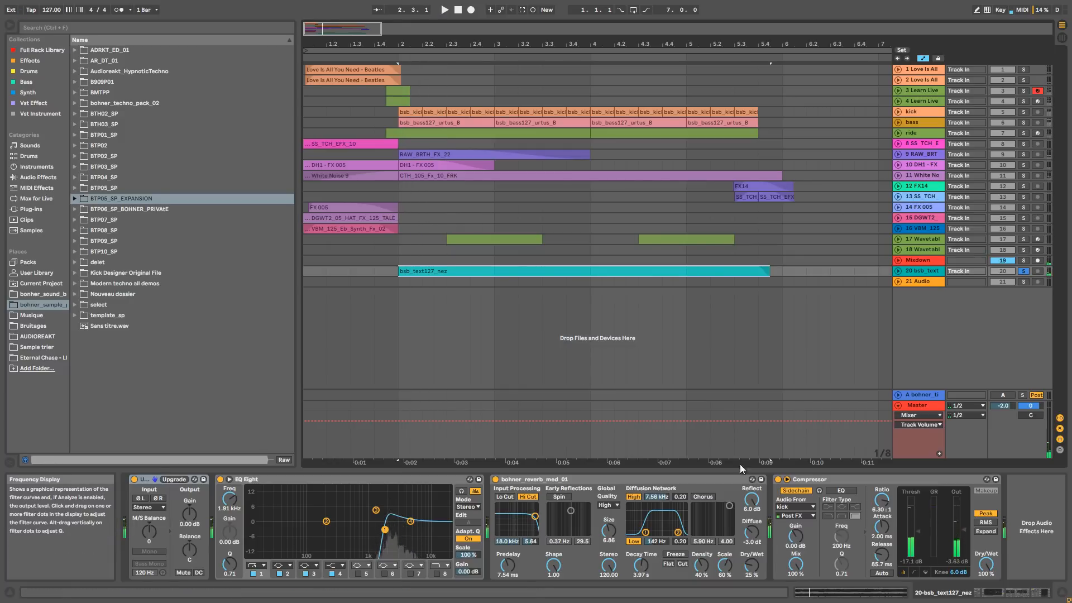
Solo and unfold track 17 (Wavetable) and play its first MIDI clip
left_click(913, 235)
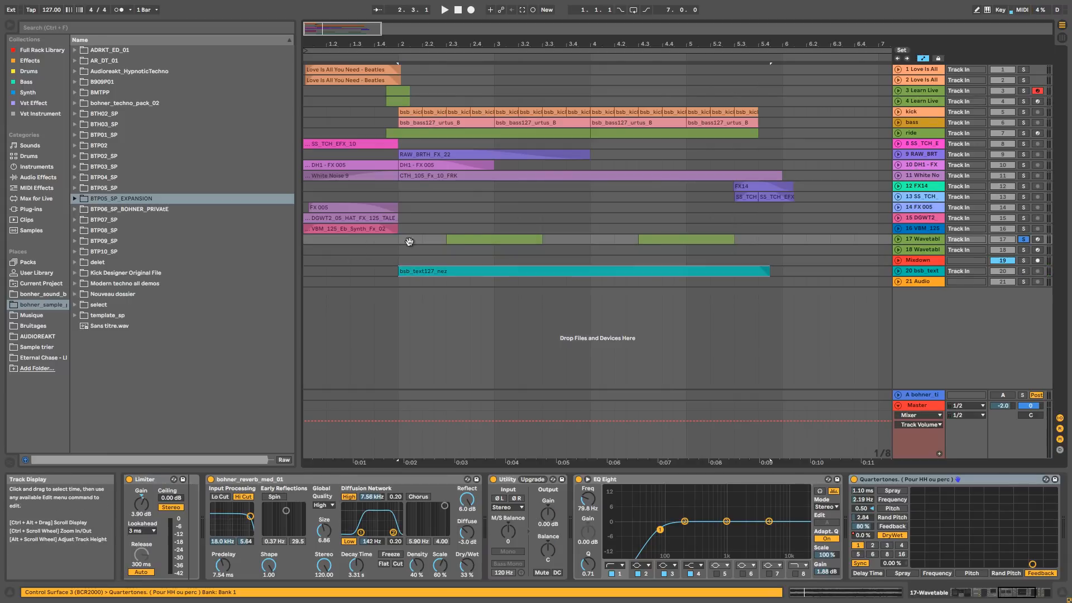
left_click(476, 238)
left_click(897, 239)
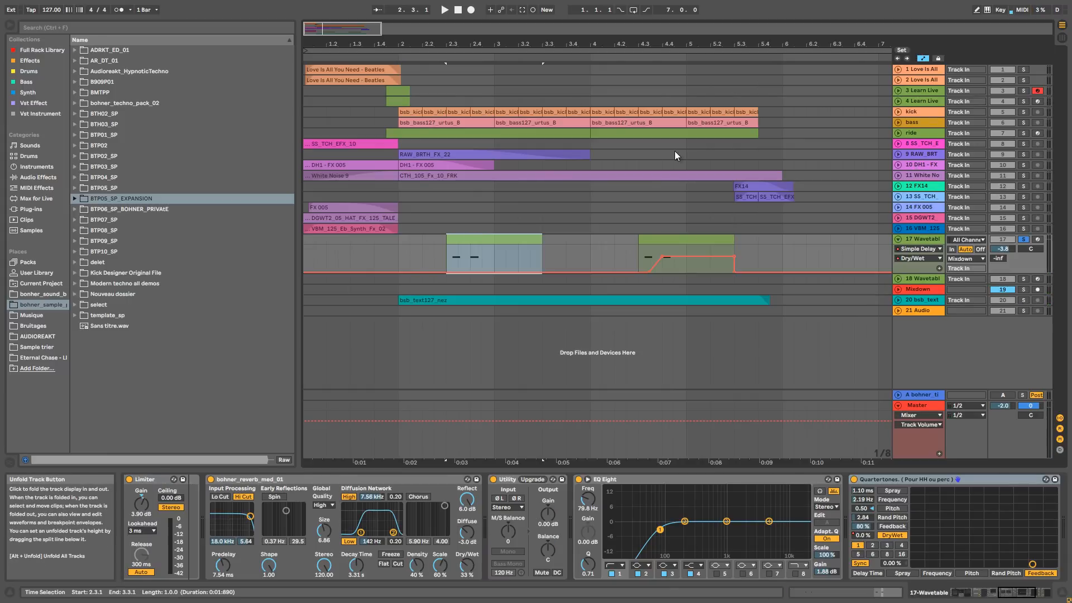
key("space")
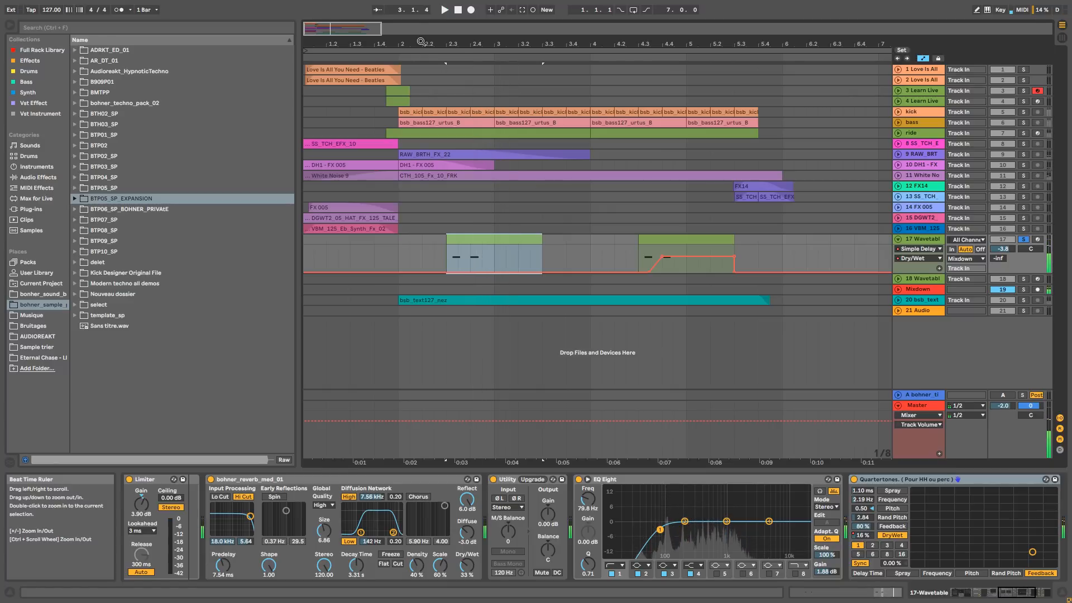
Bring the Wavetable instrument into view, set oscillator 1's effect mode to None and play the synth clip
left_click_drag(1012, 592, 668, 588)
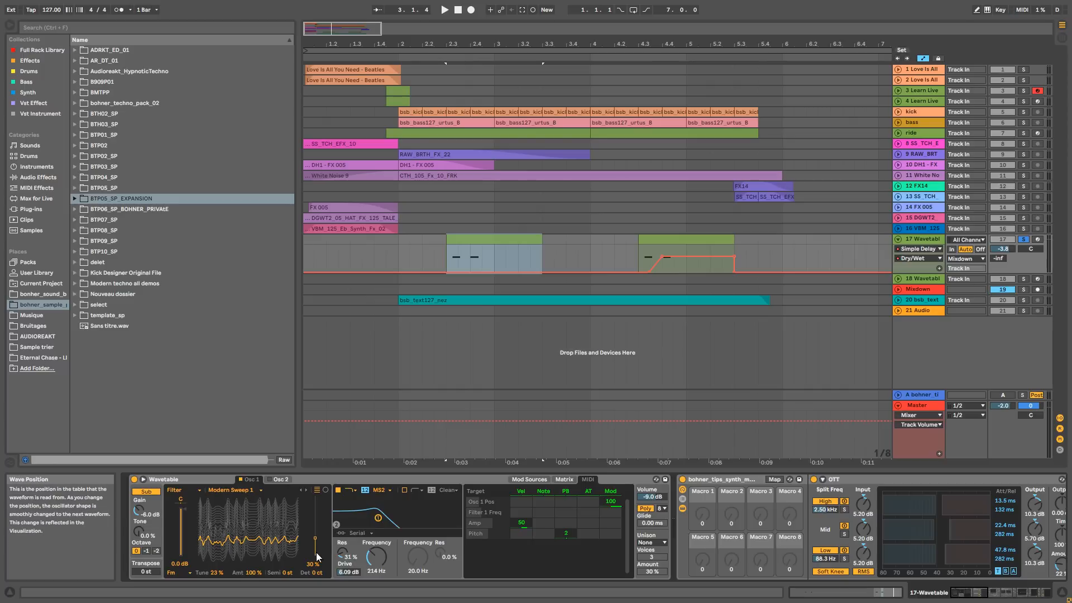
left_click(184, 573)
left_click(185, 537)
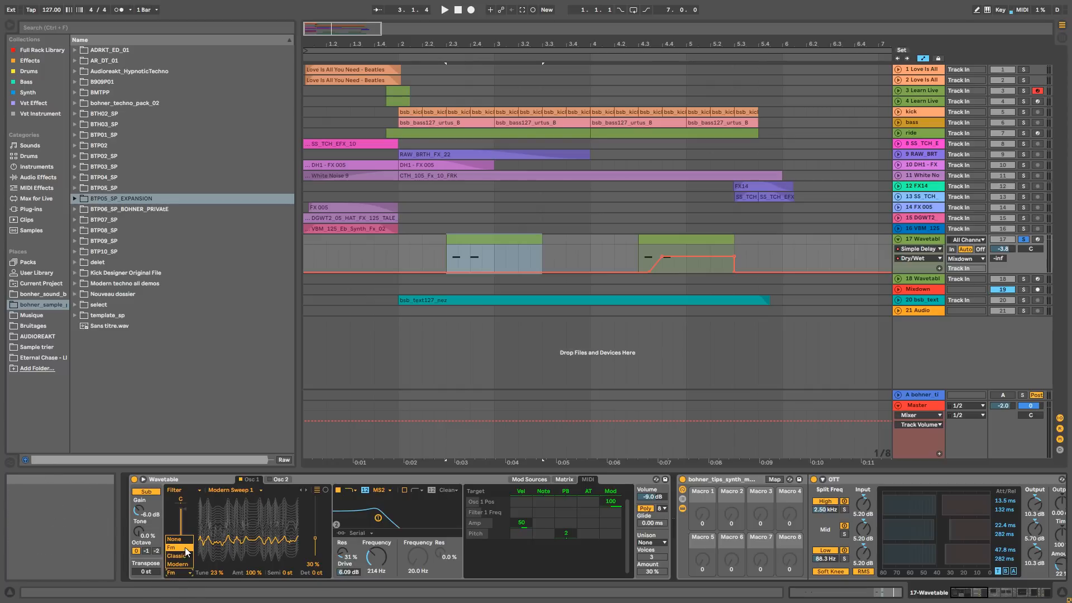
key("space")
key("space")
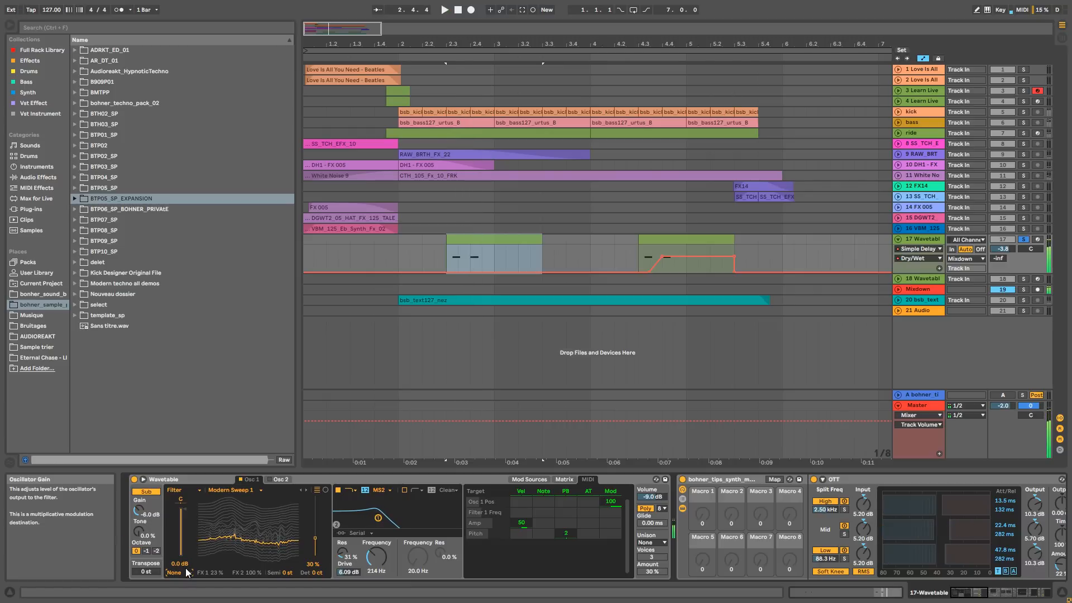
Set oscillator 1's effect mode back to Fm and replay the synth clip
left_click(185, 568)
left_click(183, 550)
key("space")
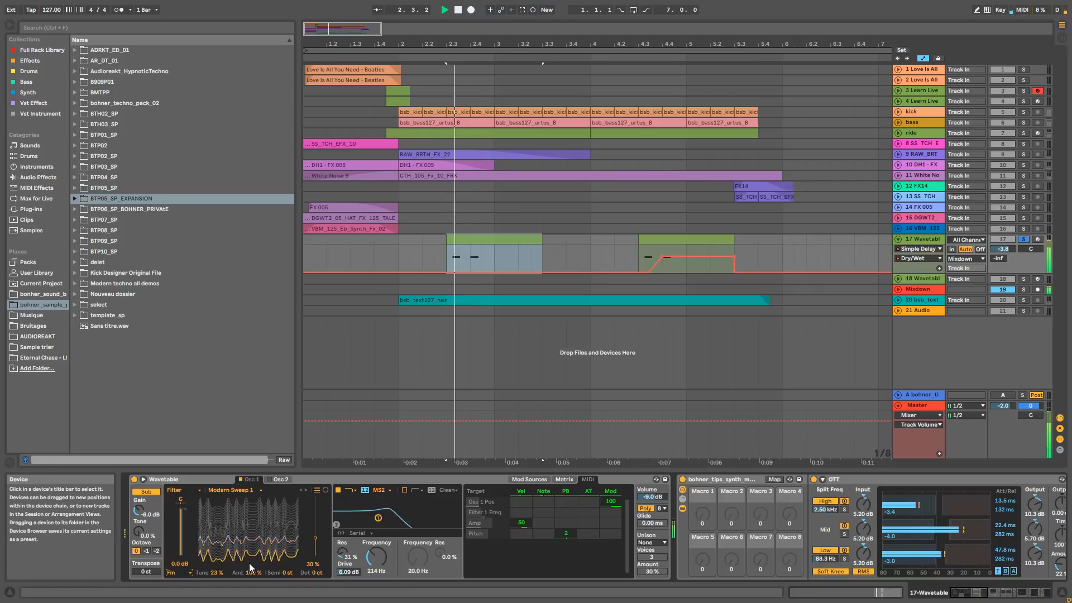
key("space")
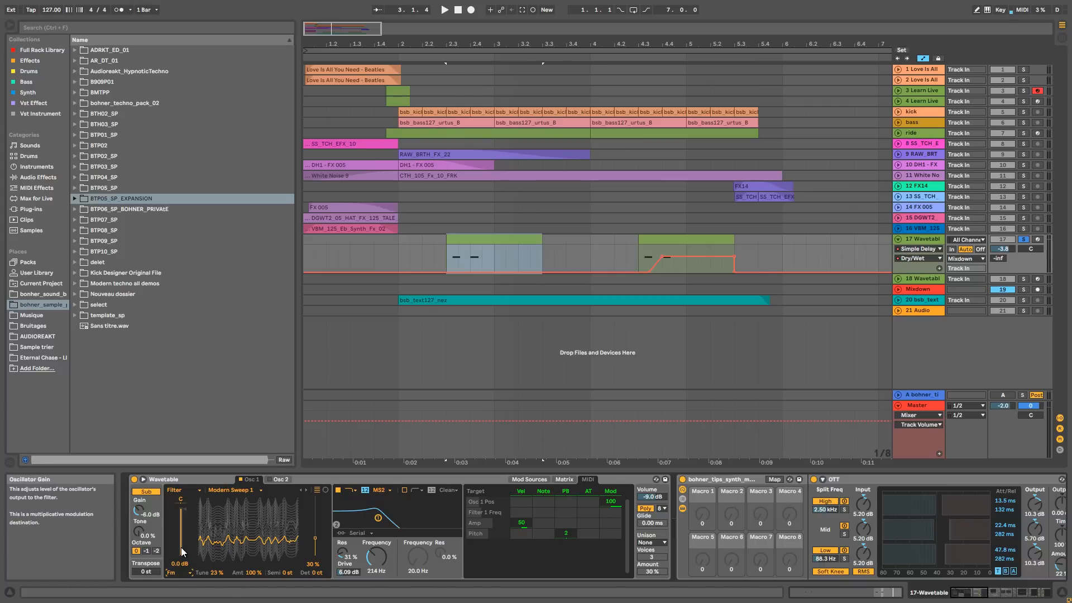
Turn Wavetable's sub oscillator off during playback of the synth clip, and switch it back on
key("space")
left_click(147, 495)
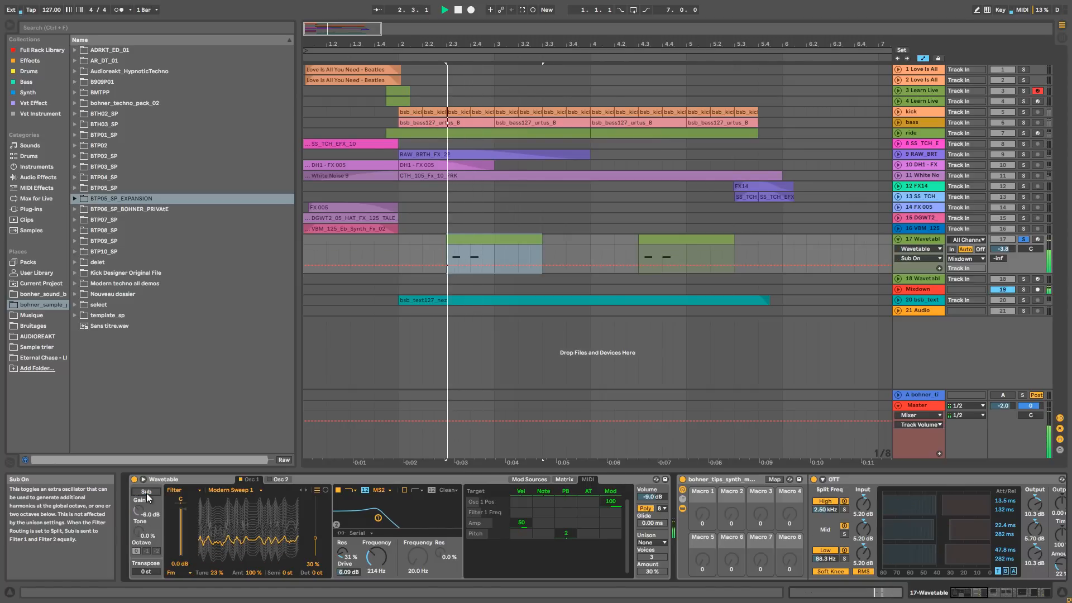
left_click(146, 493)
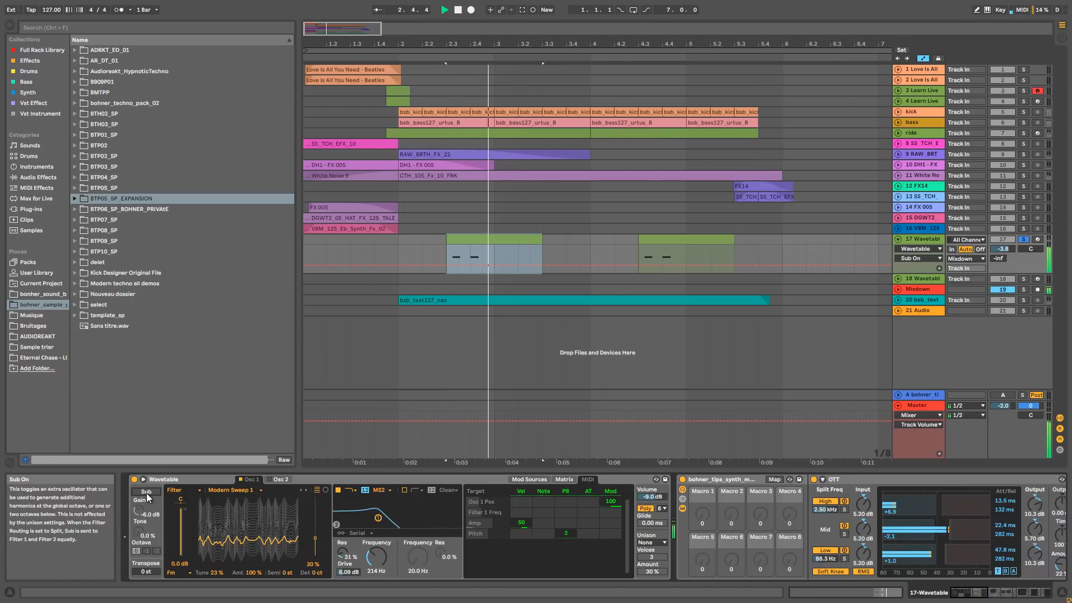
key("space")
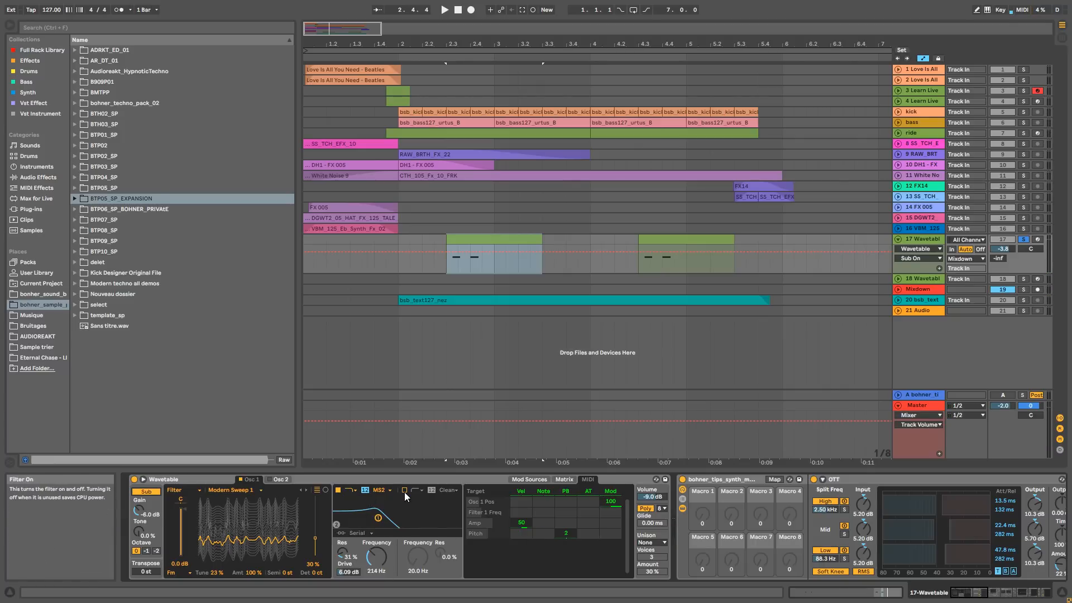
View the circuit types available for Wavetable's first filter
left_click(386, 490)
left_click(386, 490)
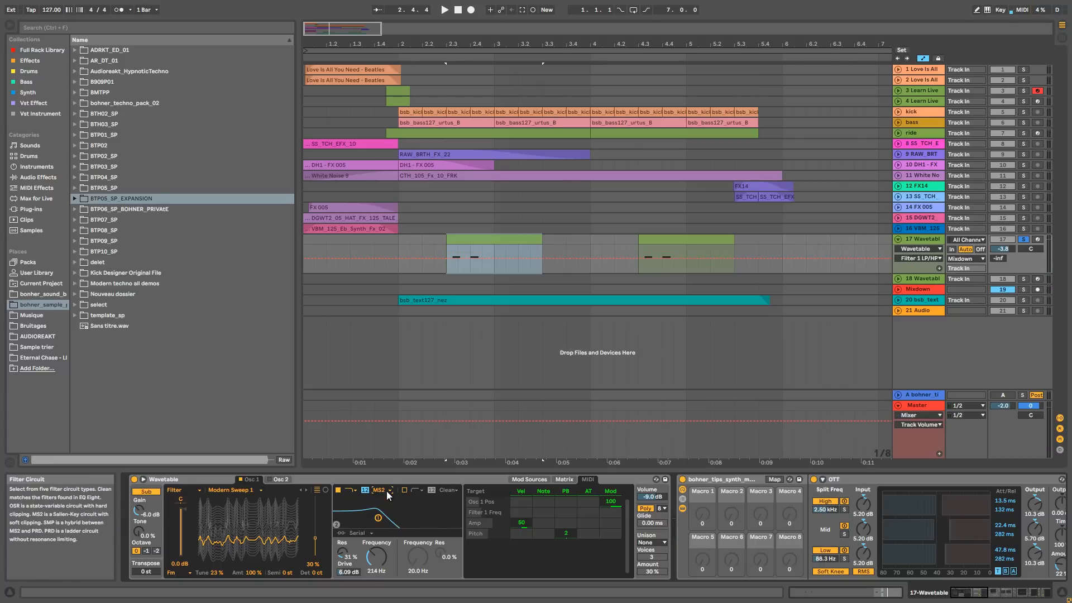
Inspect the modulation matrix and Env 2 envelope, and play the synth with Env 2's amount on Osc 1 Pos set to 0.0
left_click(561, 479)
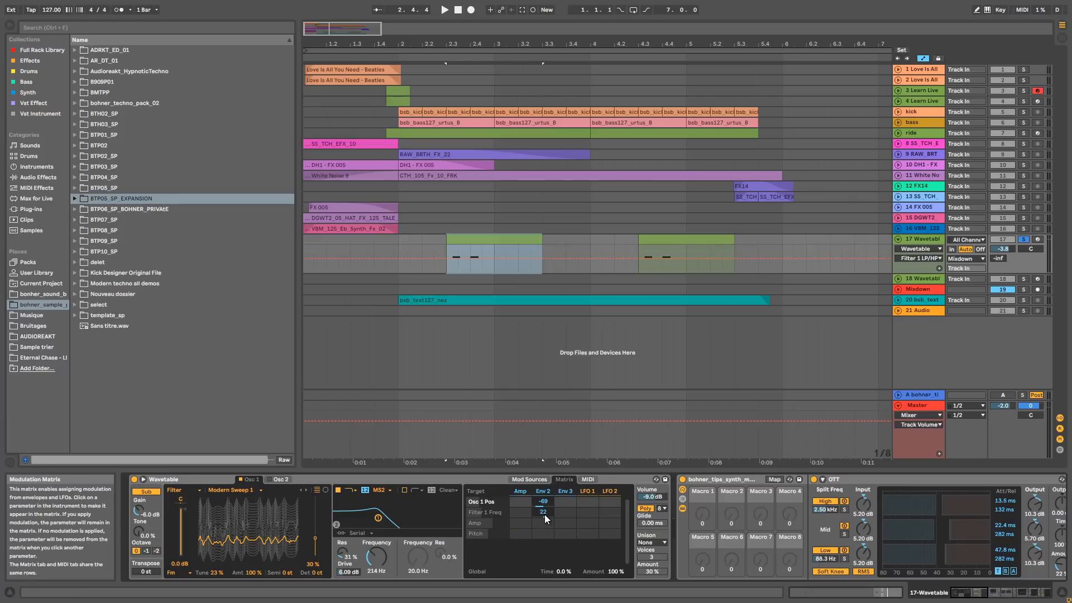
left_click(543, 491)
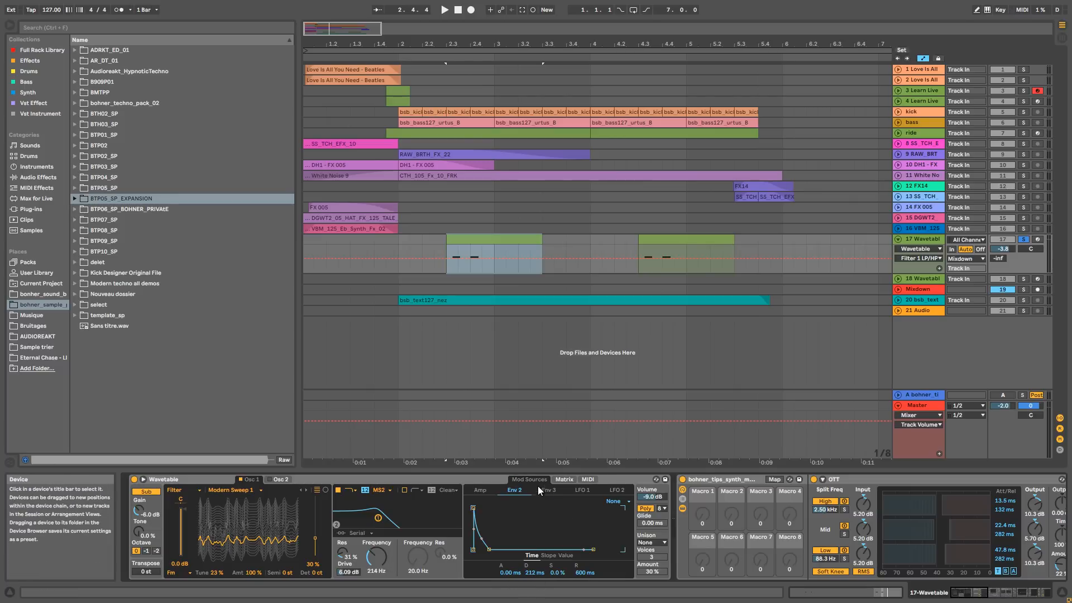
left_click(562, 480)
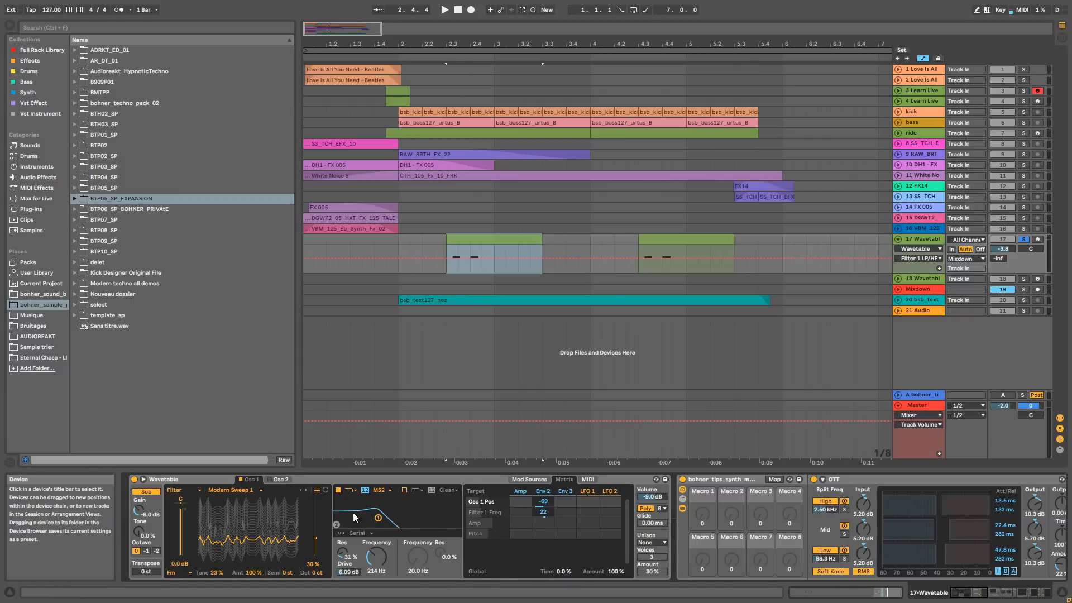
key("space")
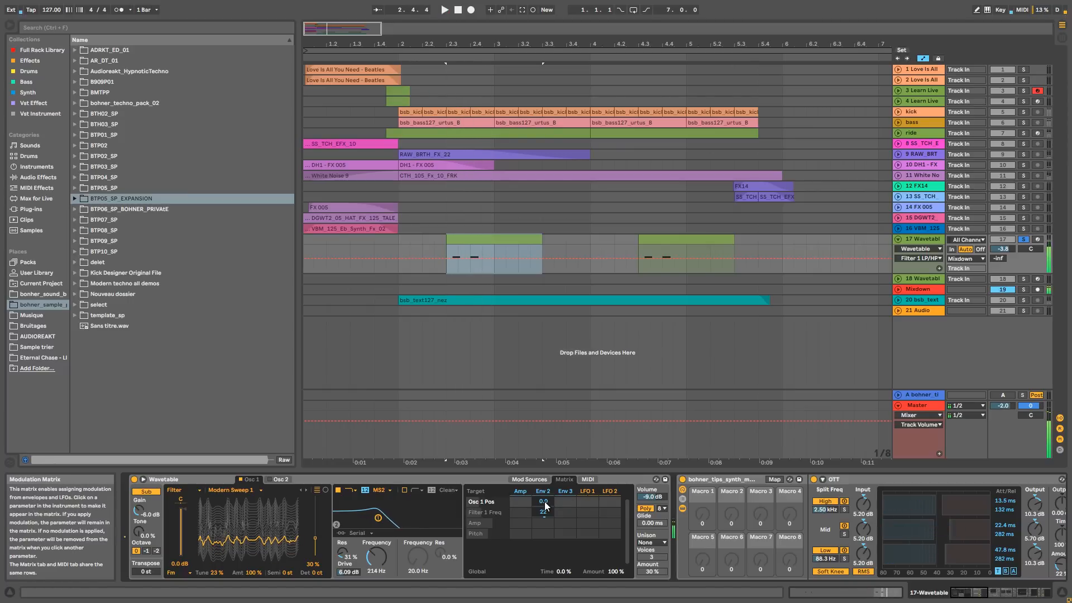
Set Env 2's modulation amount on Osc 1 Pos to -69
left_click_drag(545, 506, 547, 506)
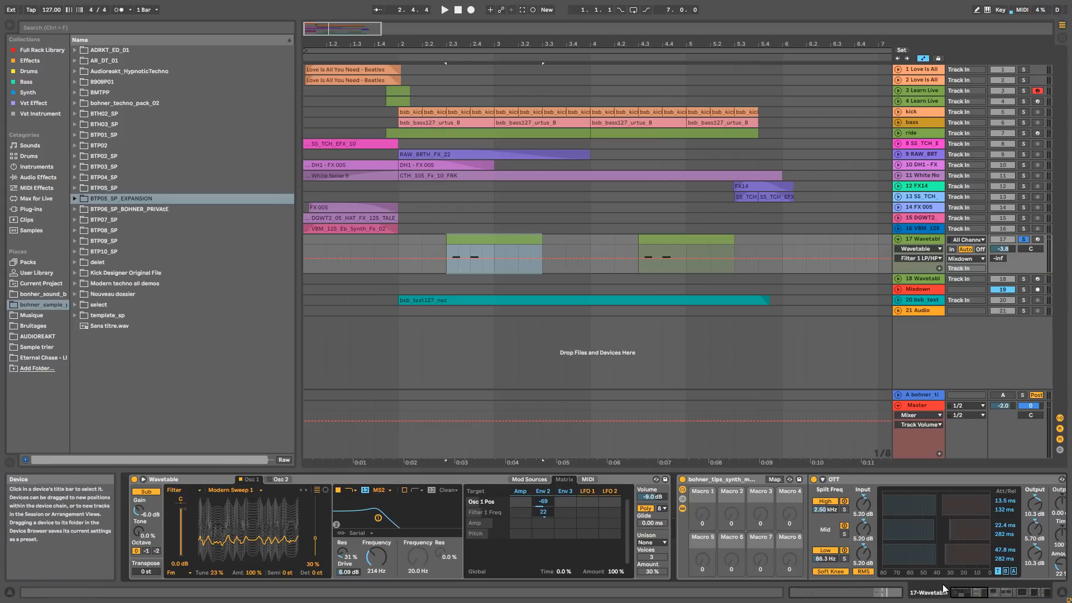
Examine the OTT and A Bit Warmer effects that follow Wavetable in the device chain
left_click(974, 596)
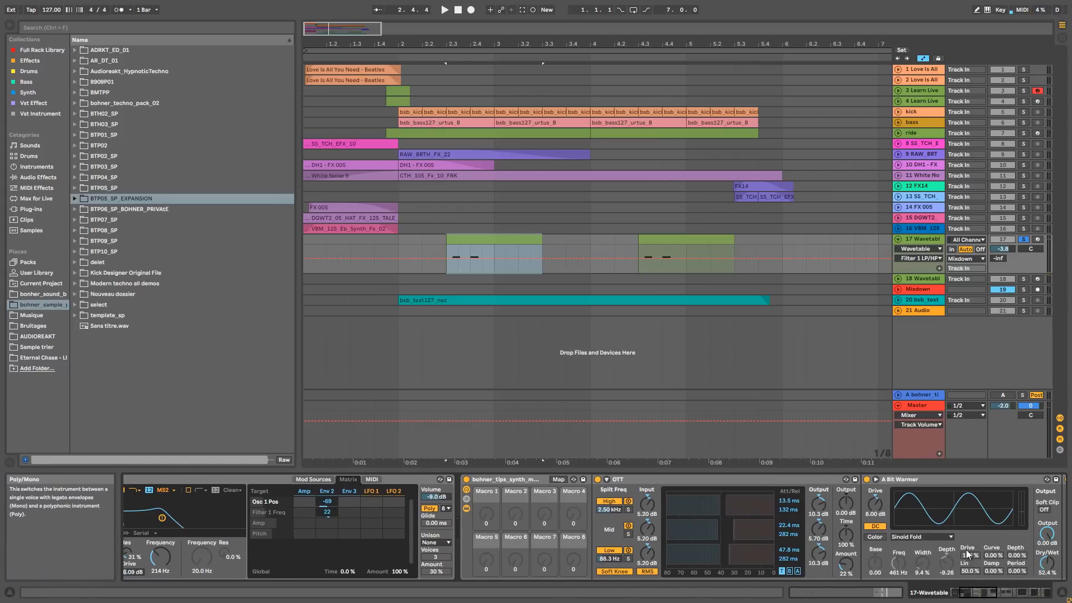
left_click(997, 595)
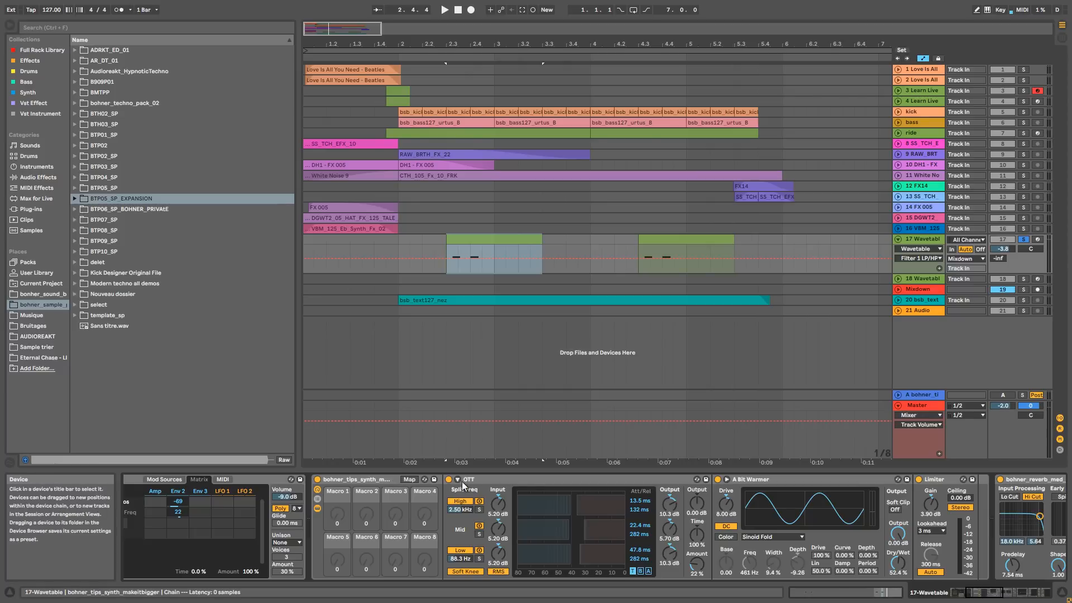
left_click(528, 480)
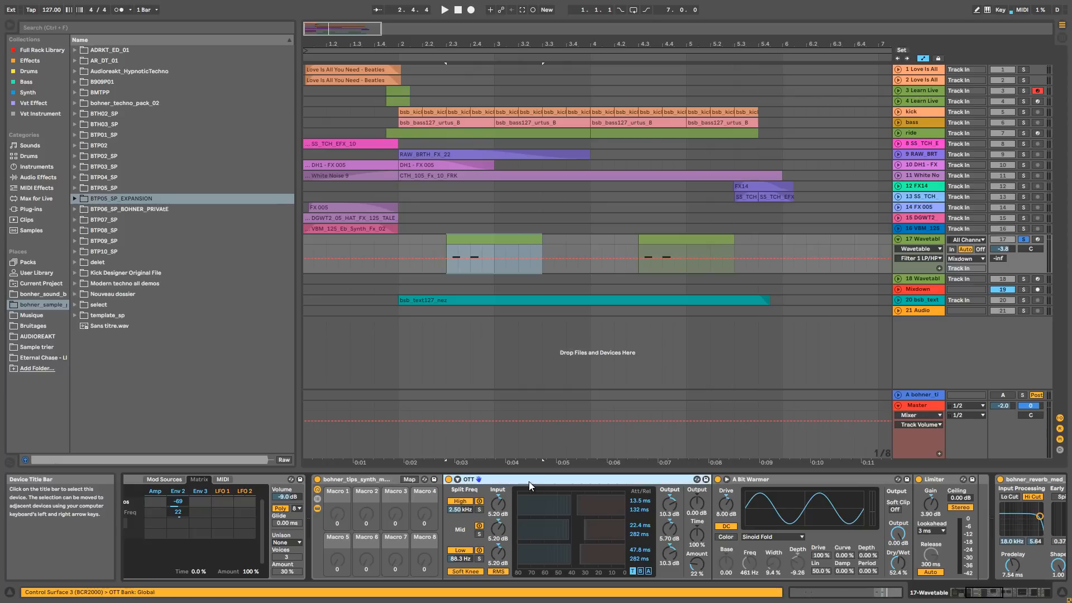
left_click(798, 476)
left_click(605, 482)
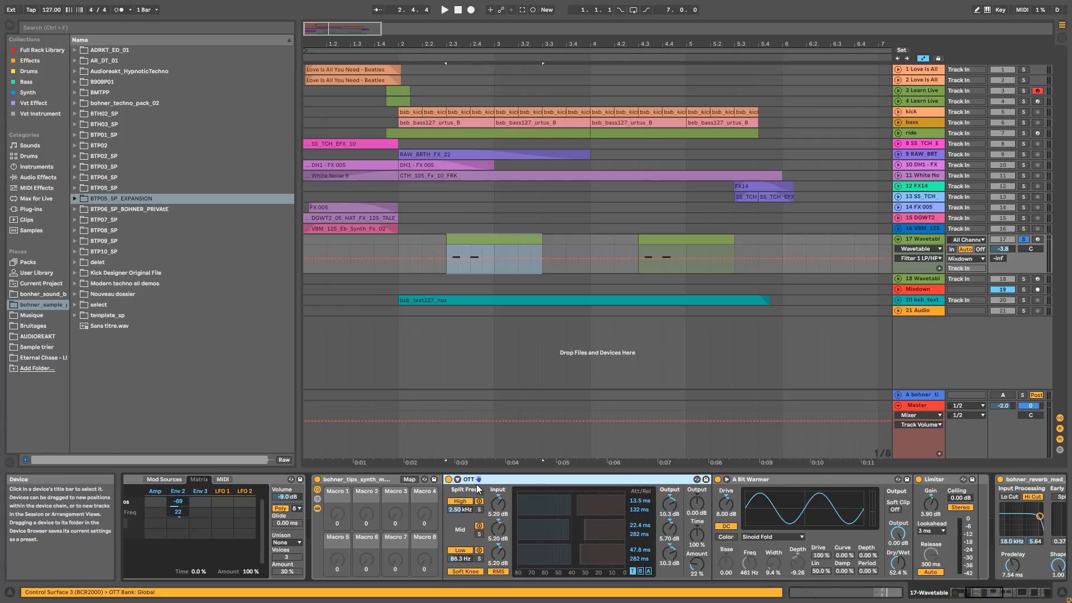
left_click(785, 481)
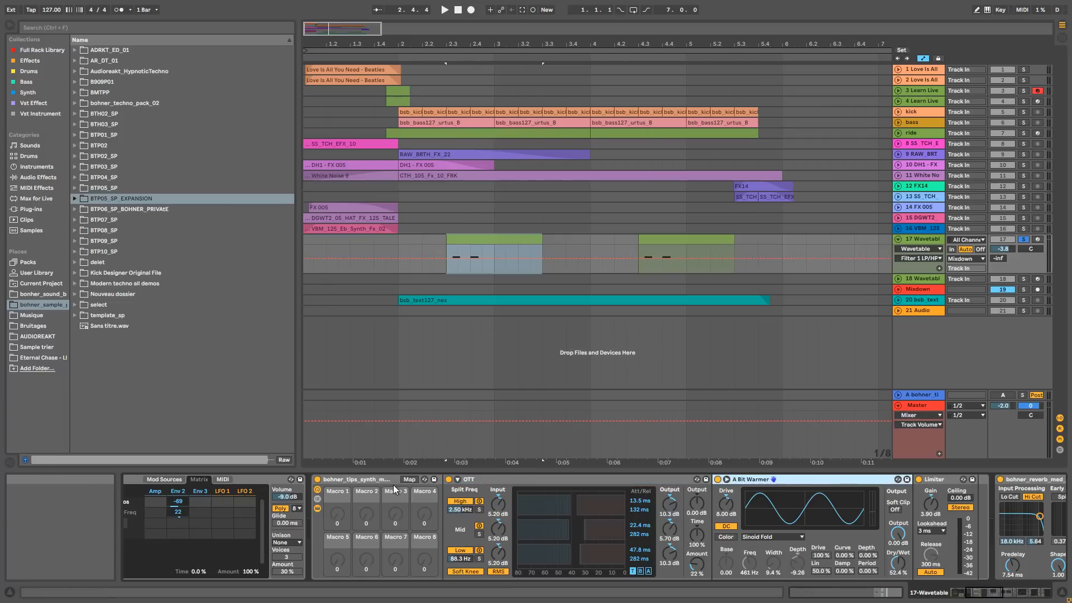
Play the synth clip with the bohner_tips_synth_makeitbigger rack switched off, and replay it with the rack back on
left_click(317, 480)
key("space")
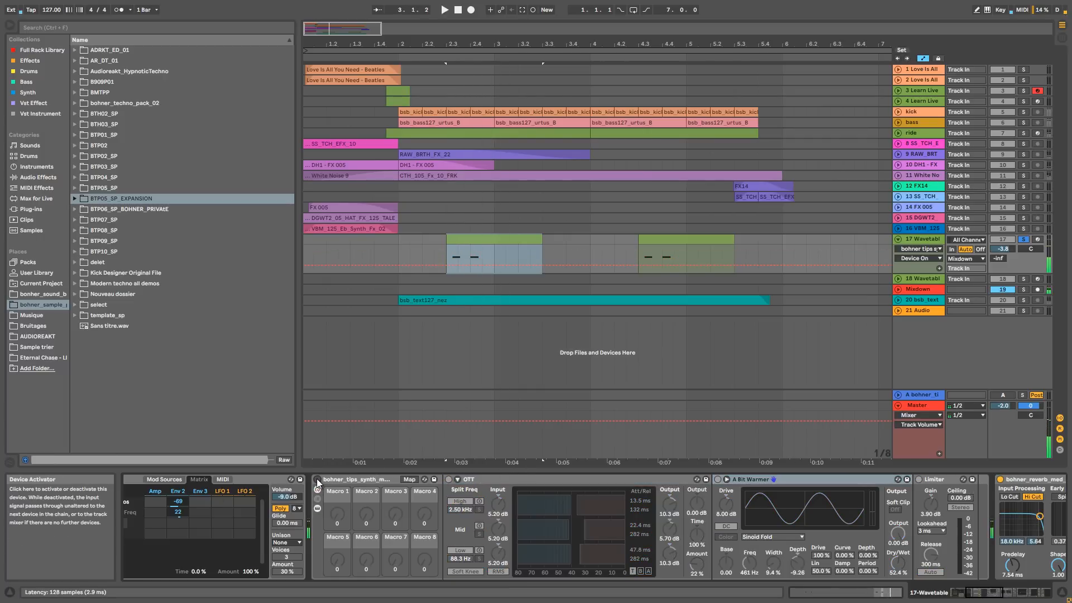
left_click(317, 480)
key("space")
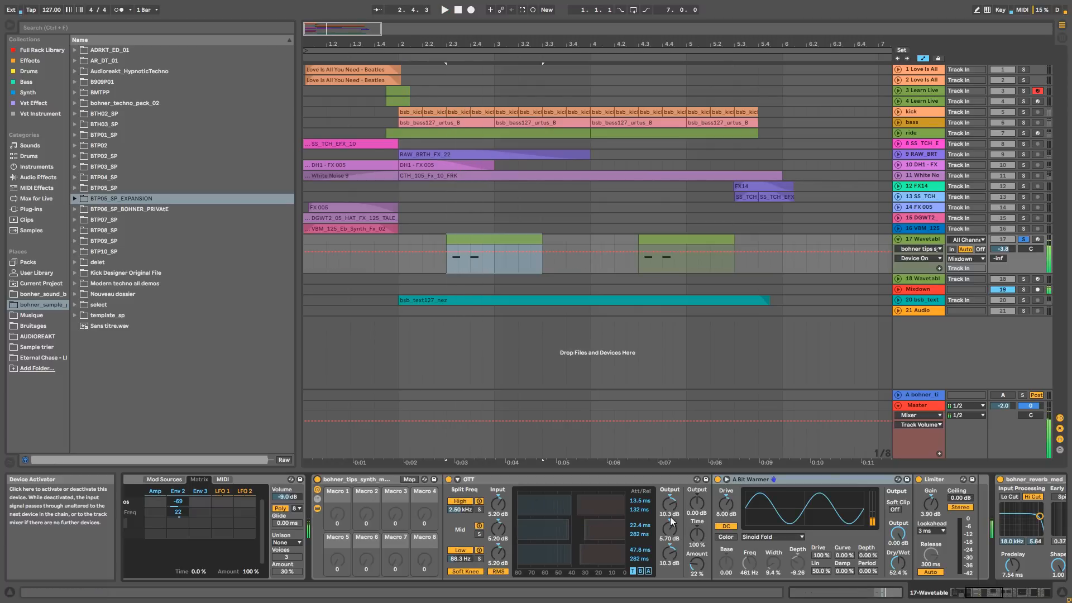
Switch the bohner_reverb_med_01 effect off and back on while replaying the synth clip
left_click(1005, 595)
left_click_drag(1005, 594, 1010, 595)
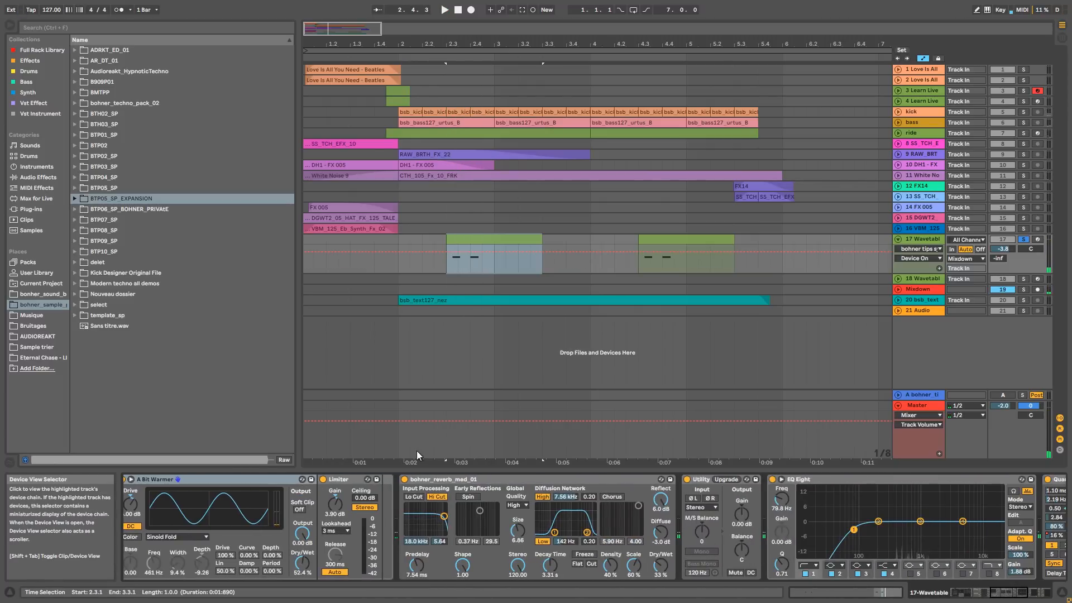
left_click(403, 480)
key("space")
left_click(403, 480)
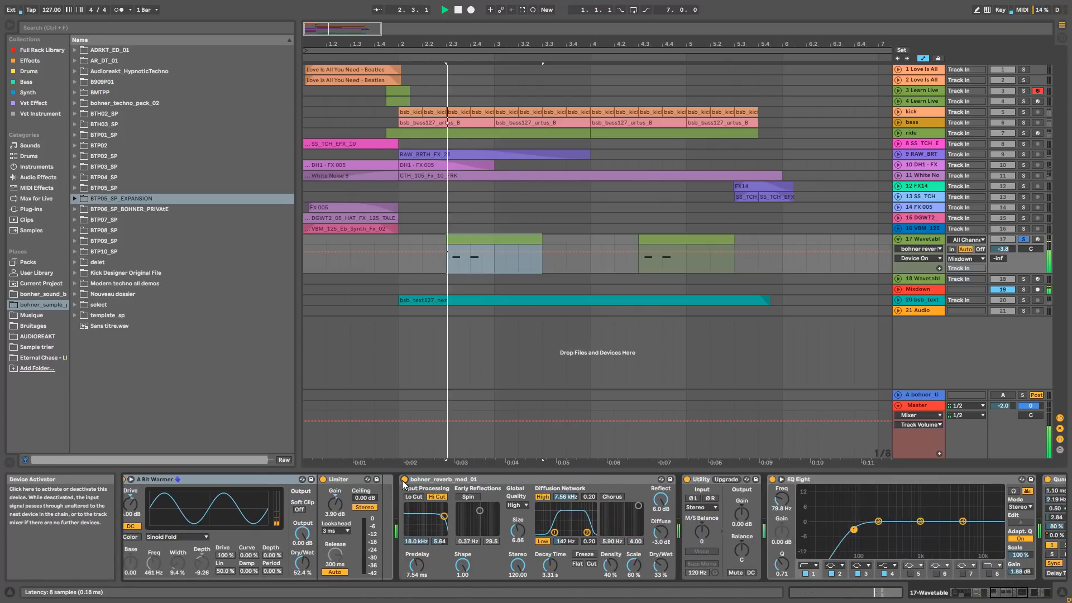
key("space")
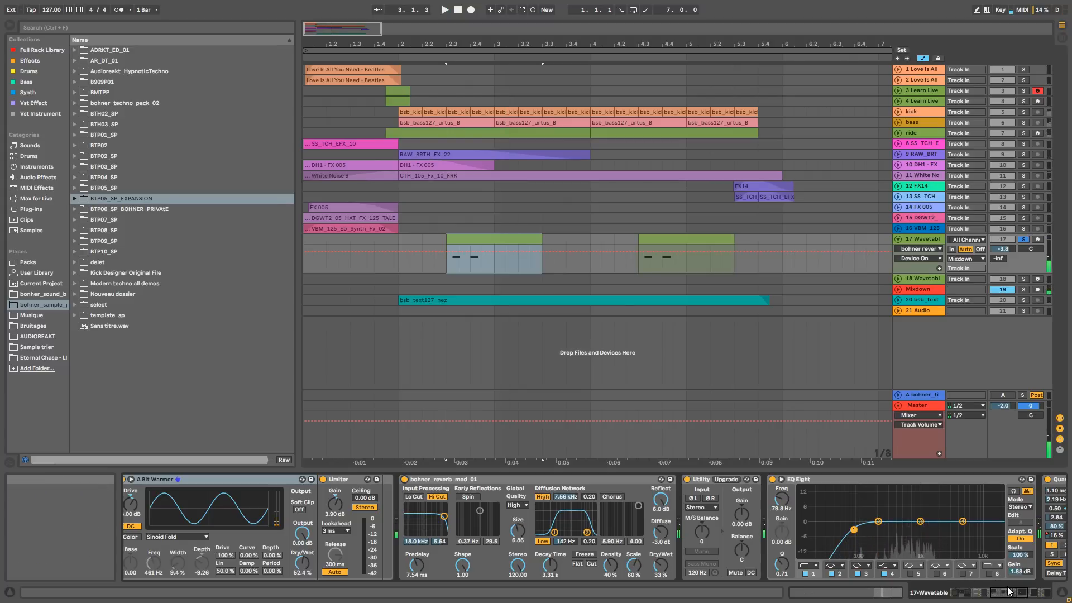
Show the Quartertones effect's DryWet automation on the Wavetable track and play through both synth clips
left_click(976, 597)
left_click_drag(976, 598, 1028, 602)
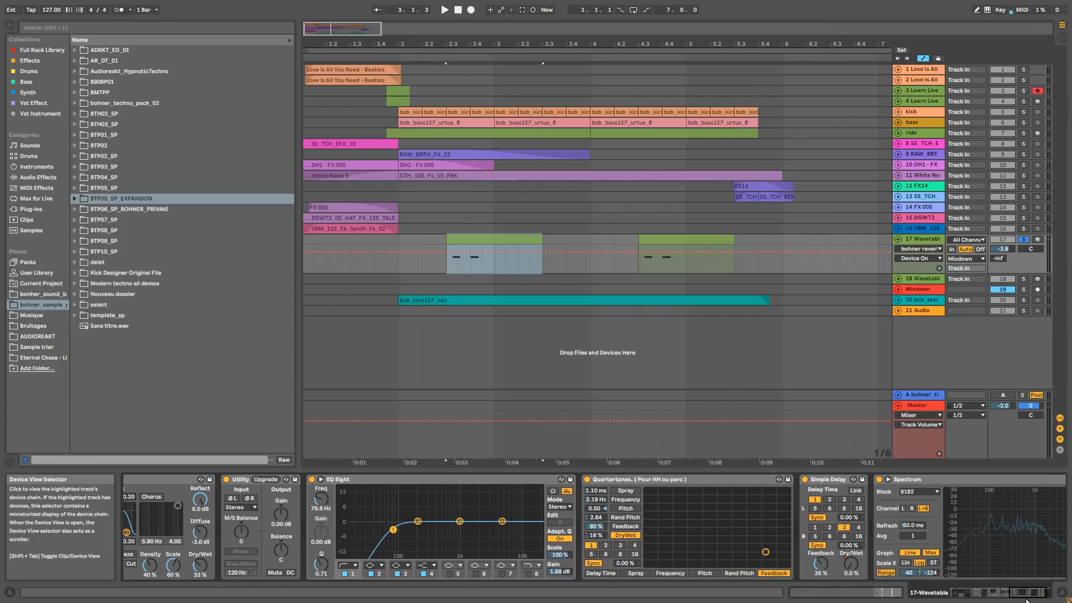
left_click(696, 481)
left_click(598, 534)
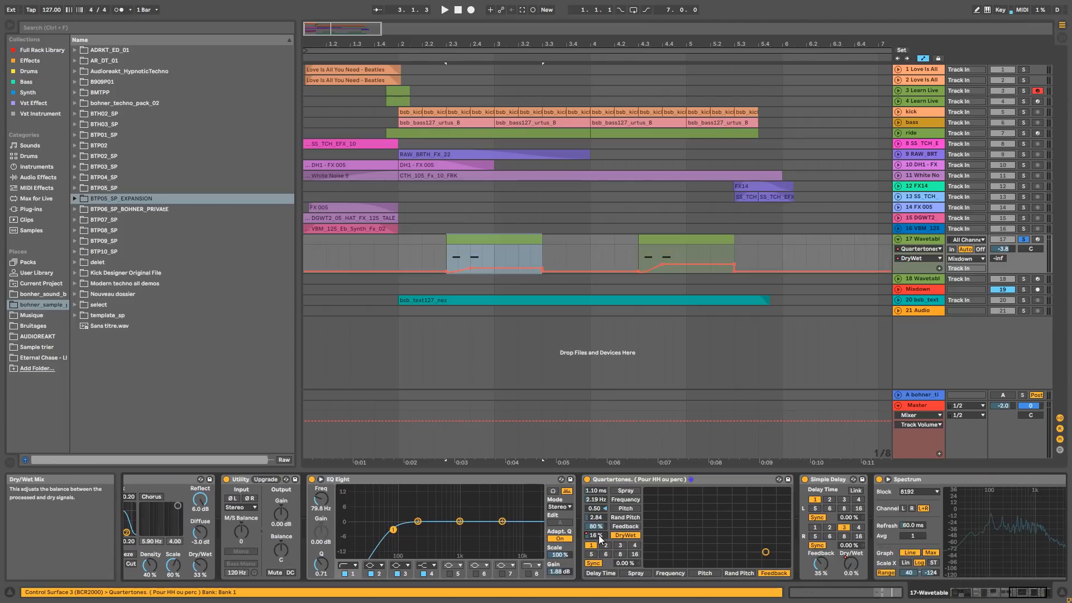
left_click(438, 255)
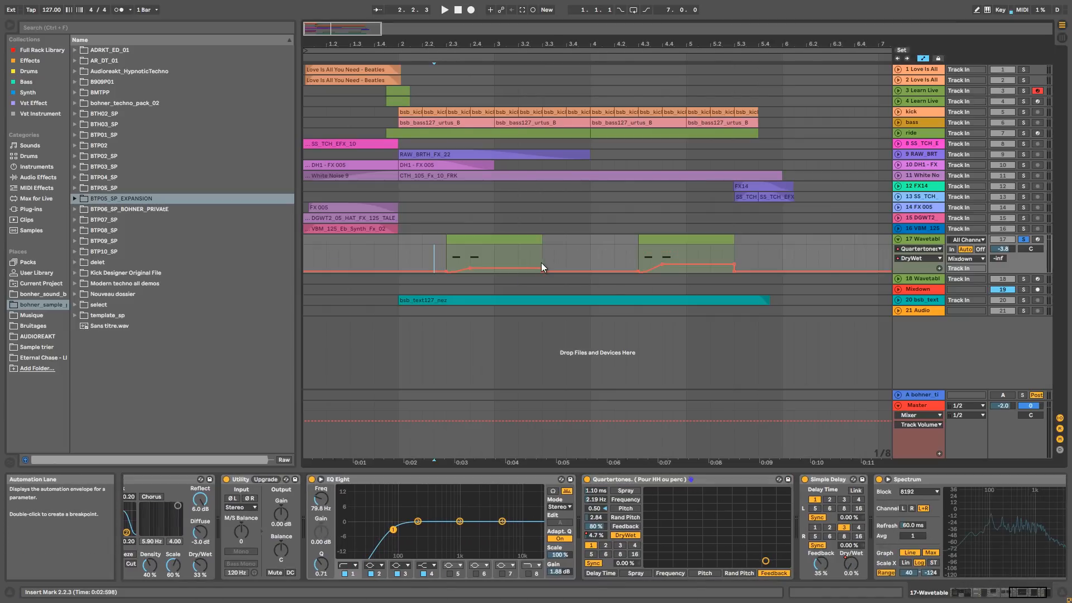
key("space")
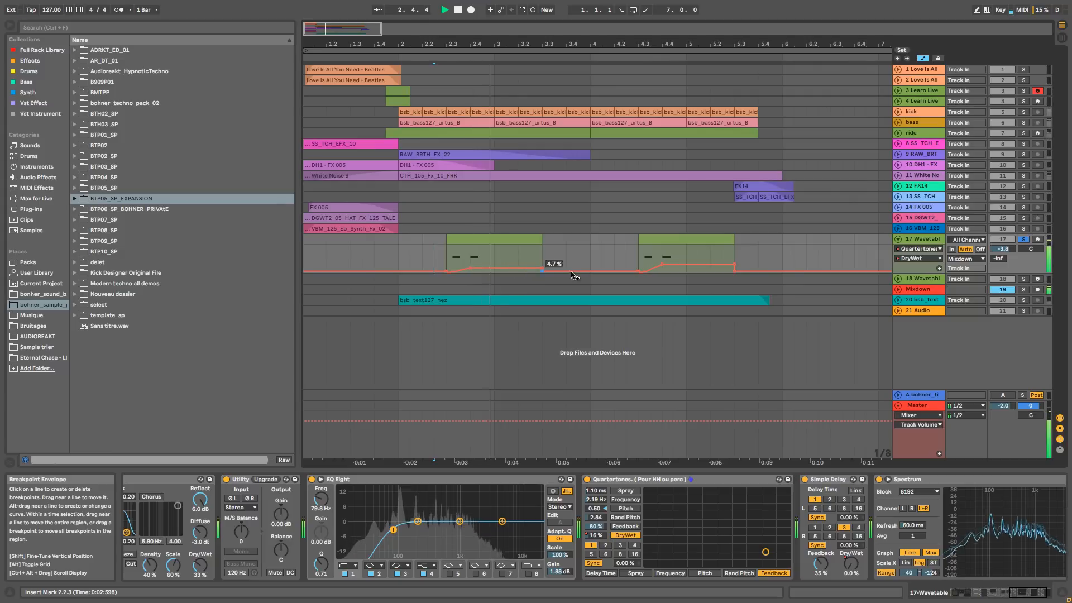
left_click(639, 257)
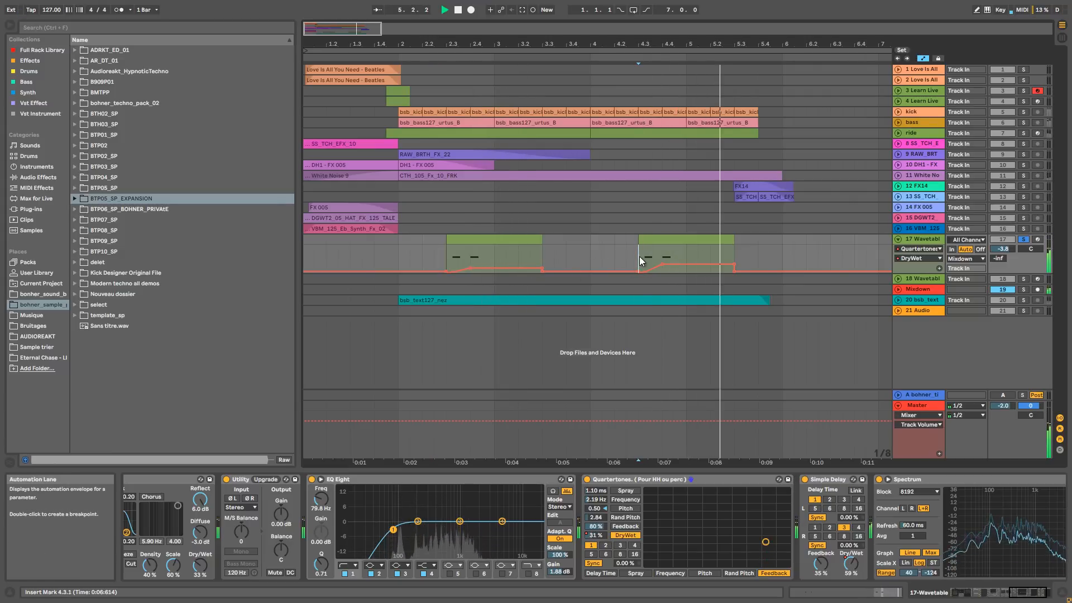
key("space")
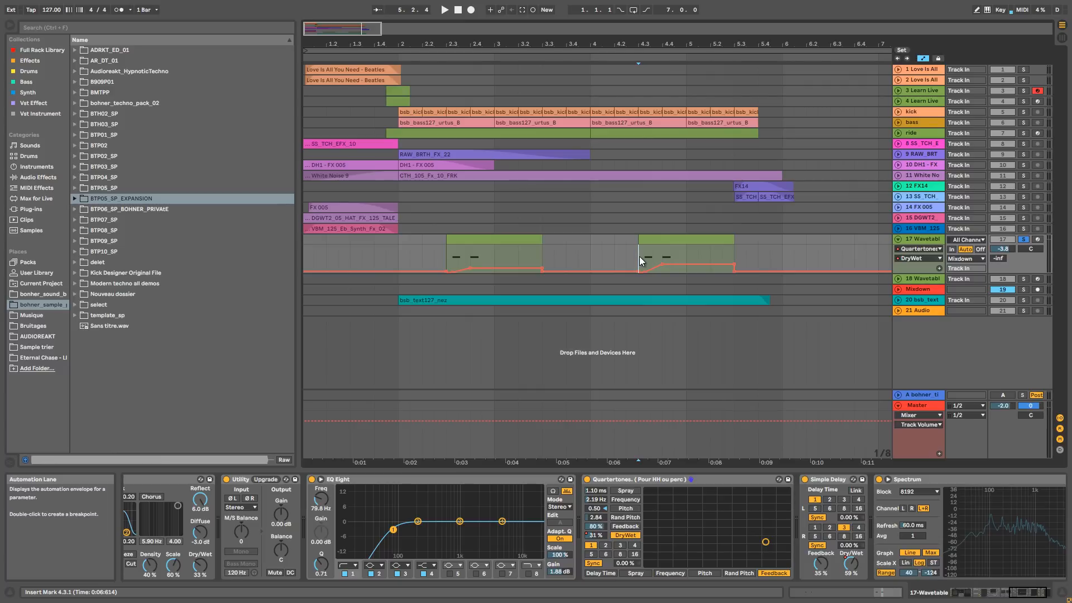
Show the Simple Delay's Dry/Wet automation on the Wavetable track and play the second synth clip
left_click(676, 480)
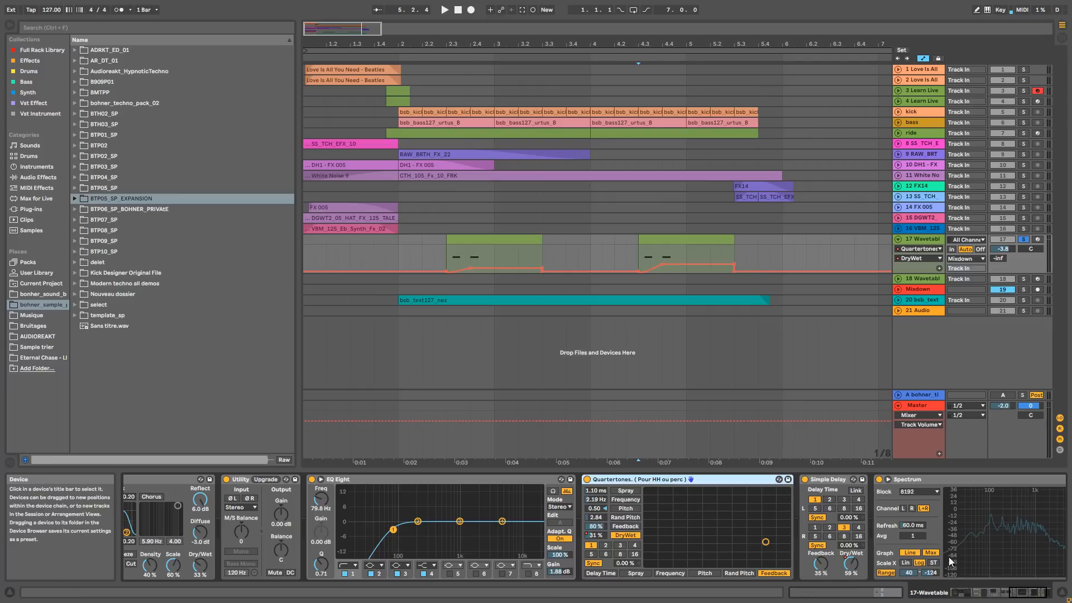
left_click(1027, 598)
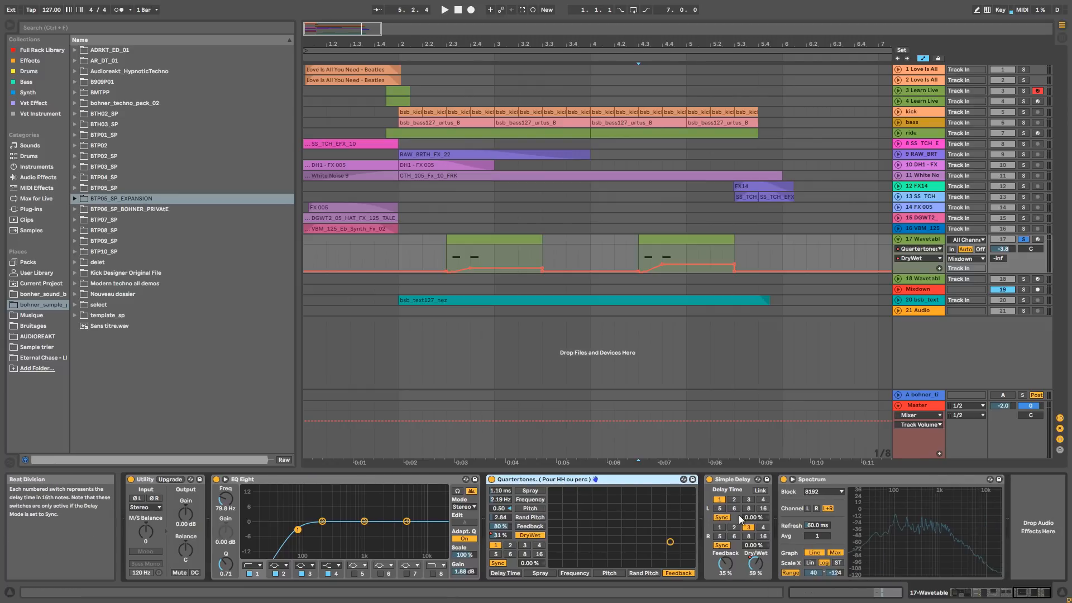
left_click(755, 562)
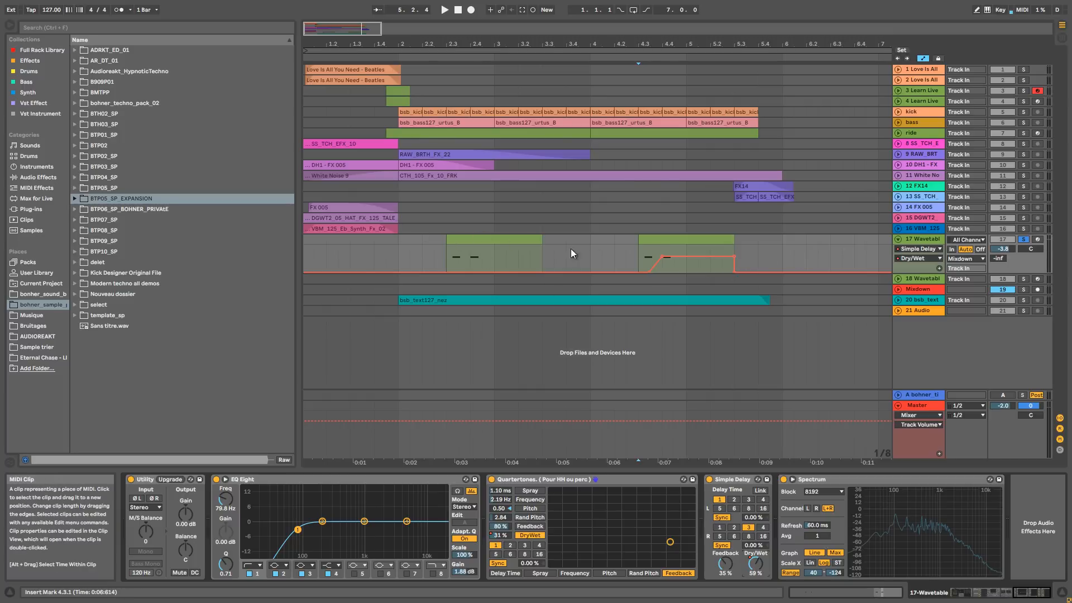
left_click(615, 257)
key("space")
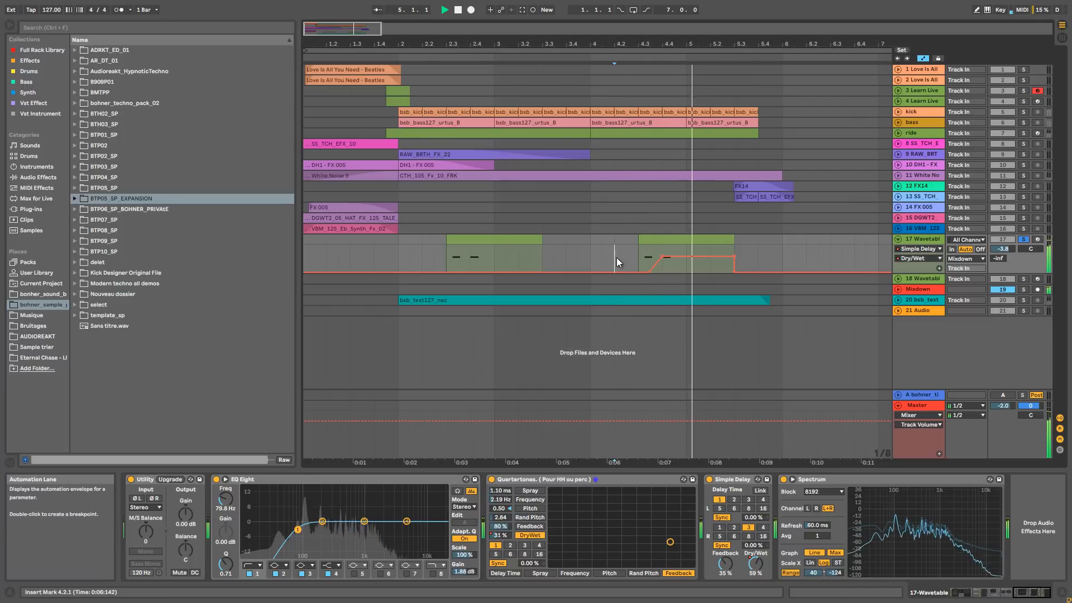
left_click(1024, 600)
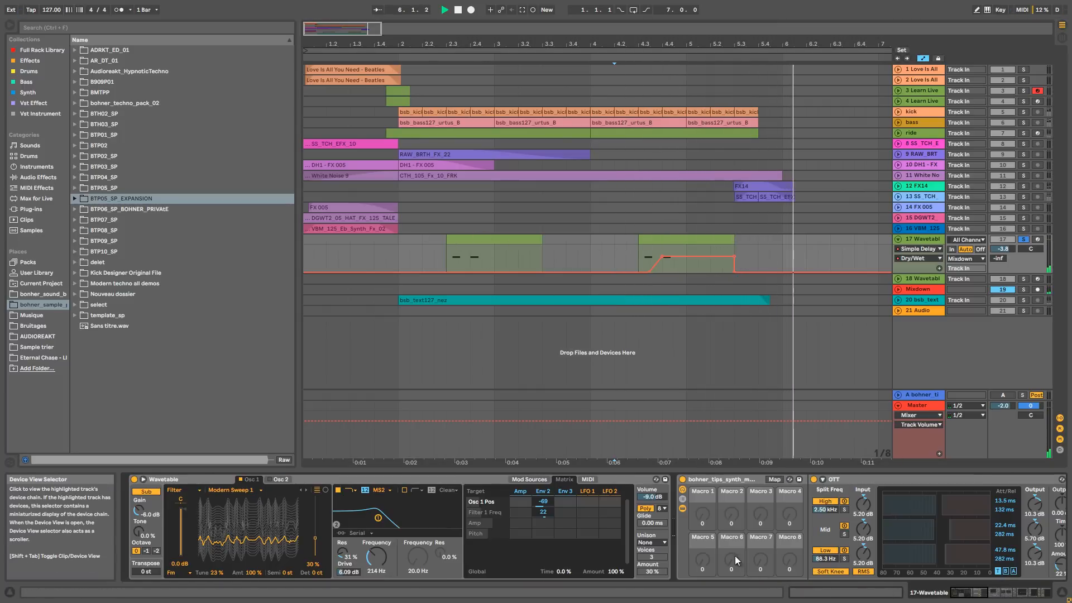
key("space")
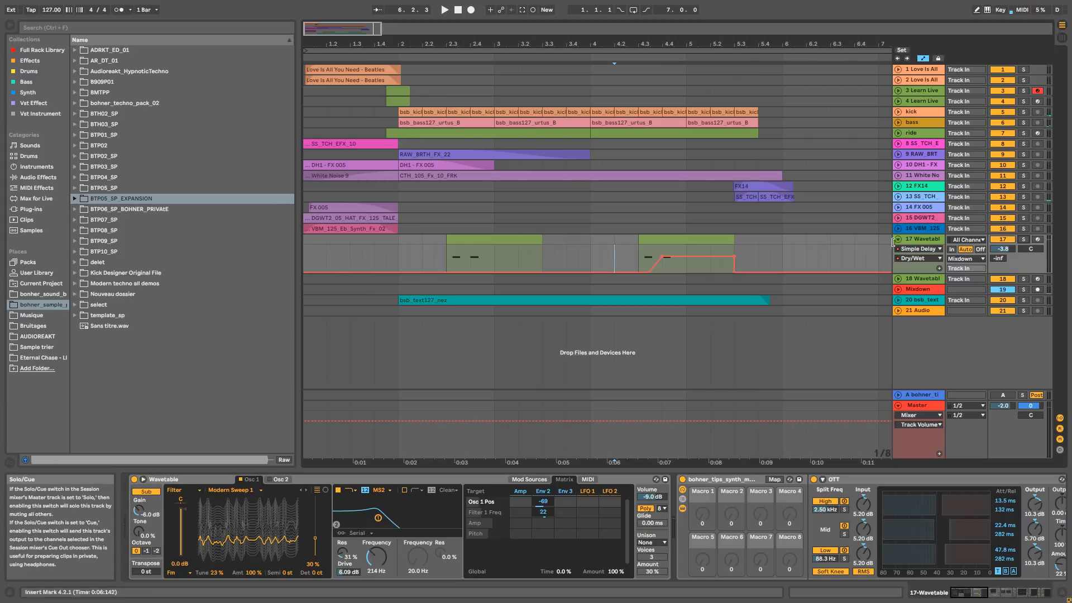
Fold the Wavetable track and play the arrangement with all tracks audible
left_click(898, 239)
key("space")
key("space")
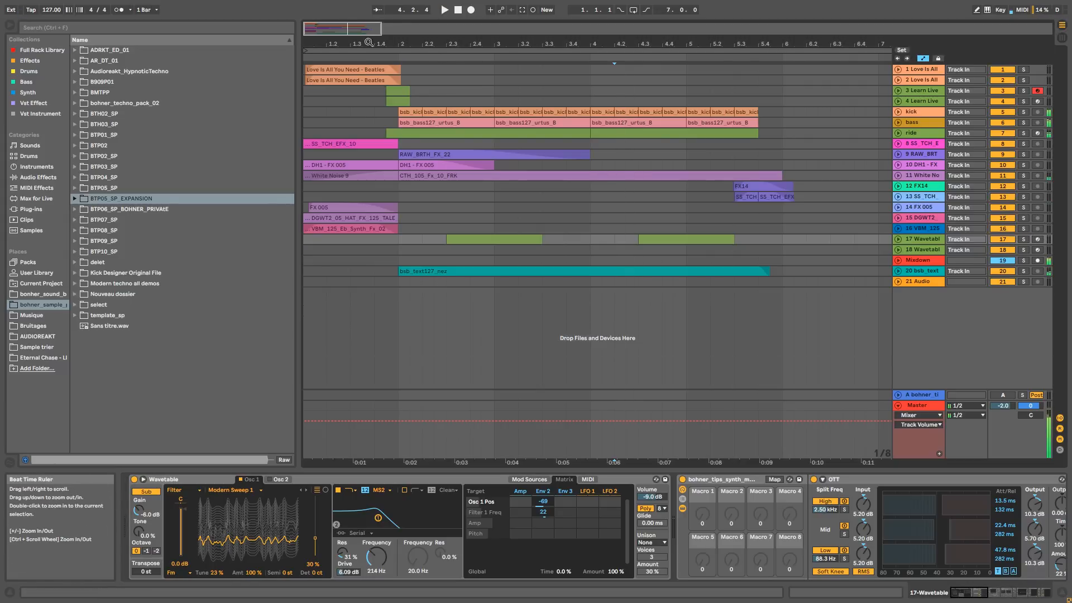
left_click(457, 11)
left_click(443, 13)
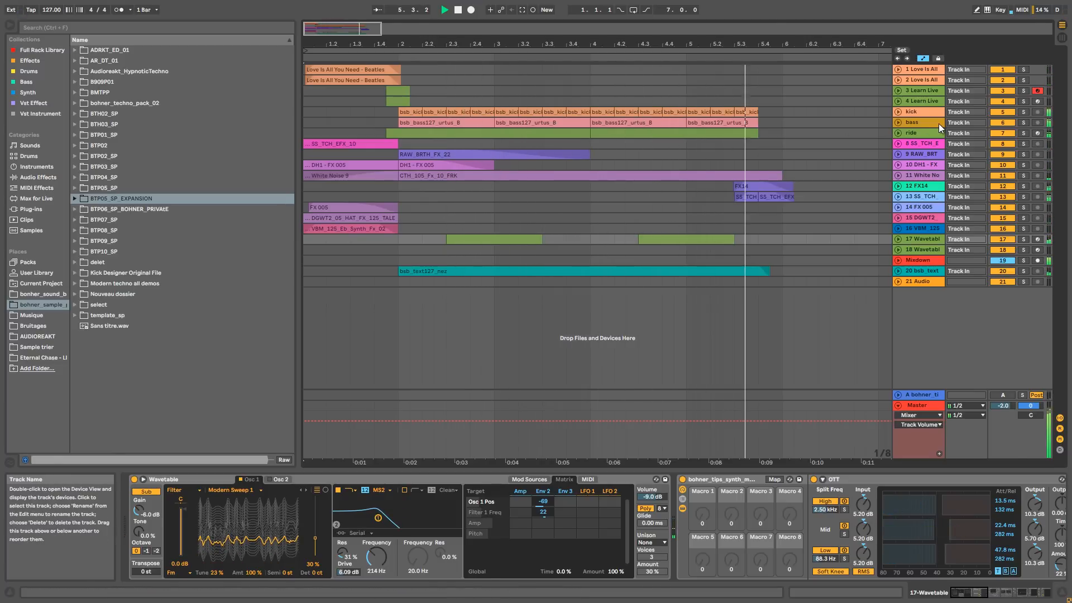
key("space")
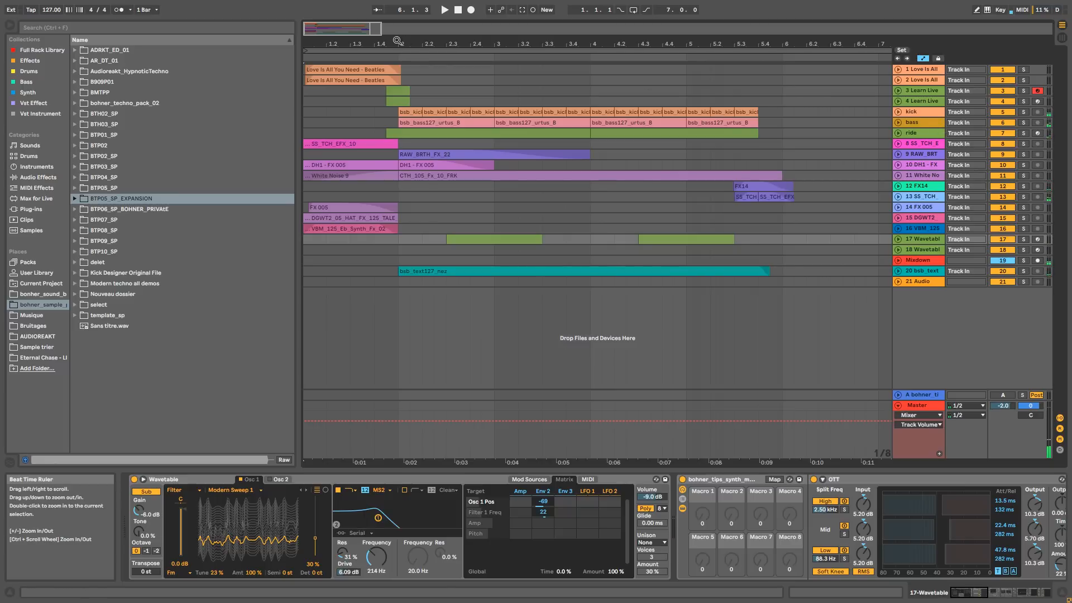
Show track 17's Wavetable device chain and arm the track for recording
left_click_drag(367, 41, 367, 14)
left_click(921, 238)
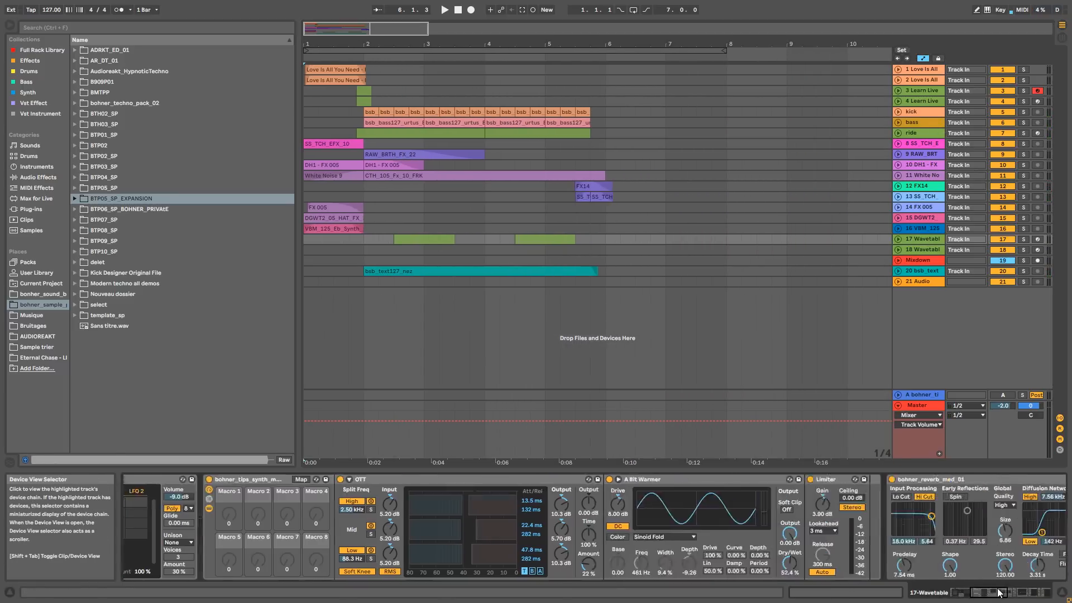
mouse_move(954, 597)
left_mouse_down()
mouse_move(998, 596)
mouse_move(963, 596)
left_mouse_up()
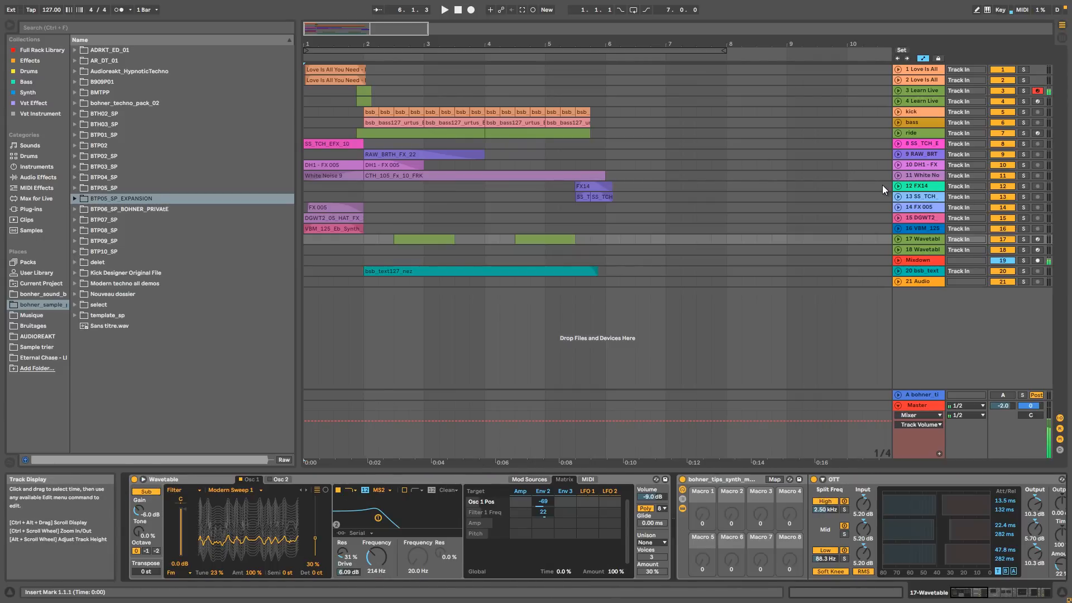
left_click(1037, 239)
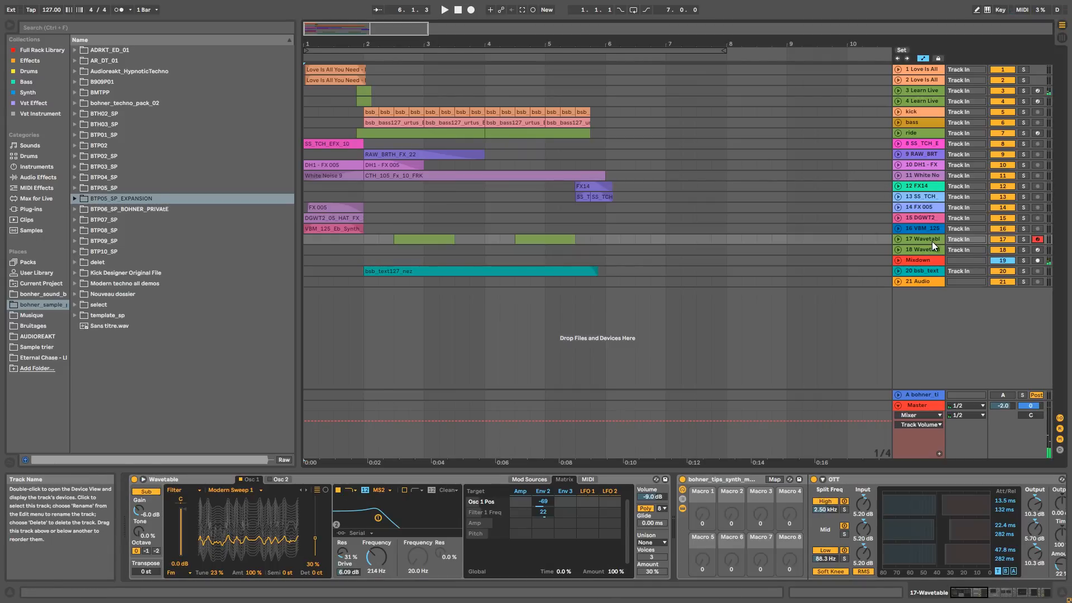
Inspect the first synth clip's MIDI notes on the unfolded Wavetable track, and return to the folded track's device chain
left_click(898, 240)
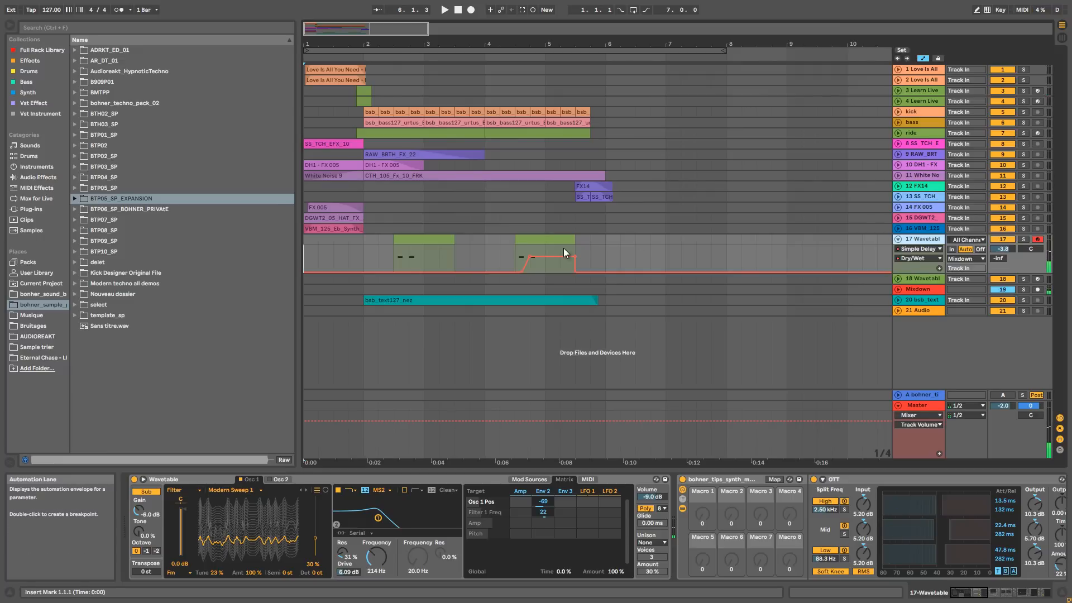
left_click(413, 235)
double_click(414, 236)
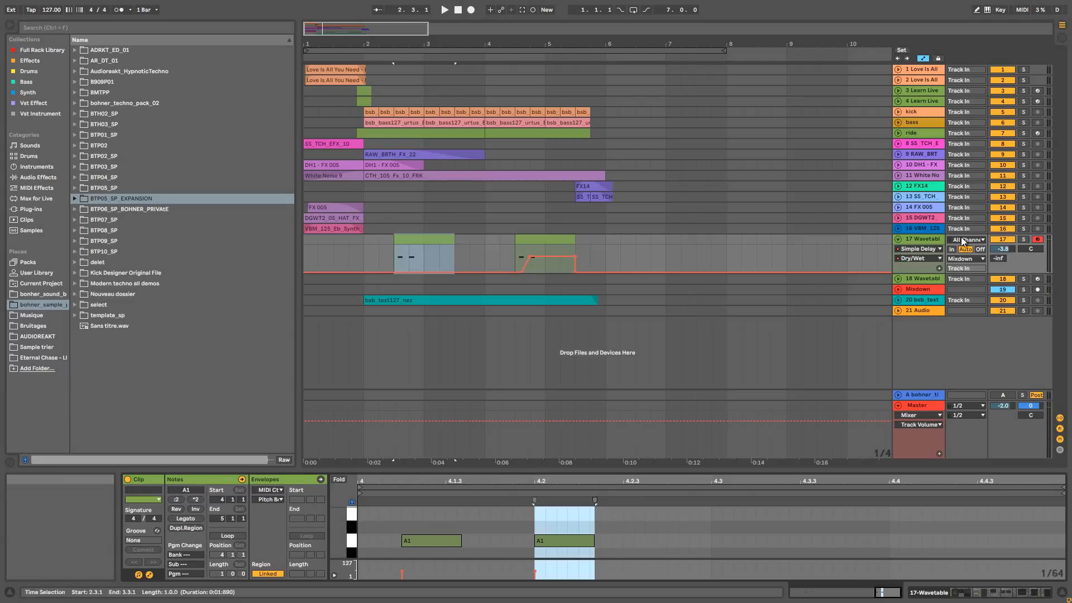
left_click(897, 238)
left_click(929, 239)
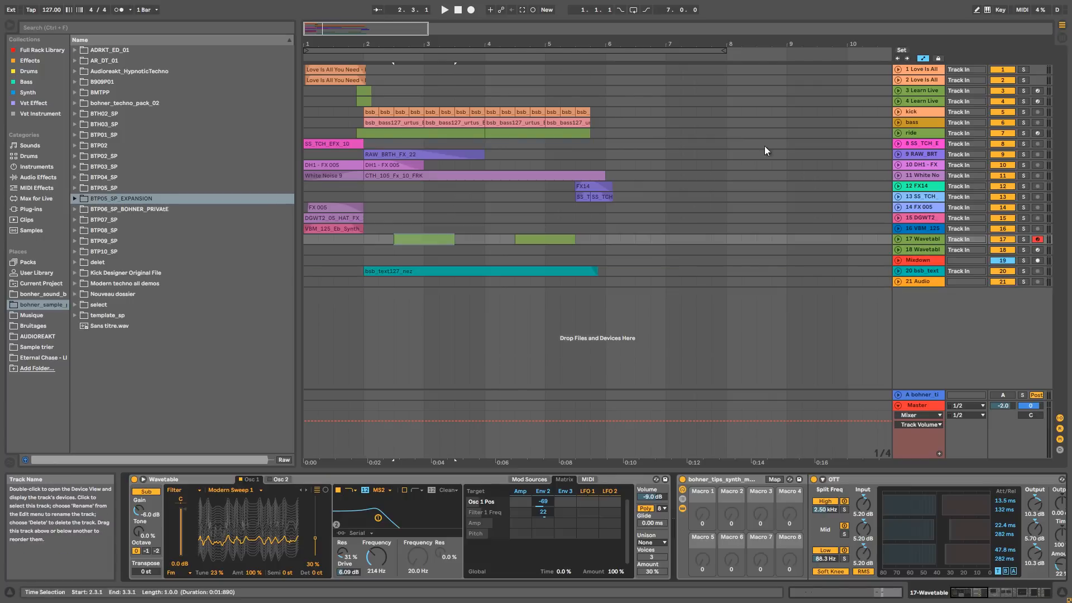